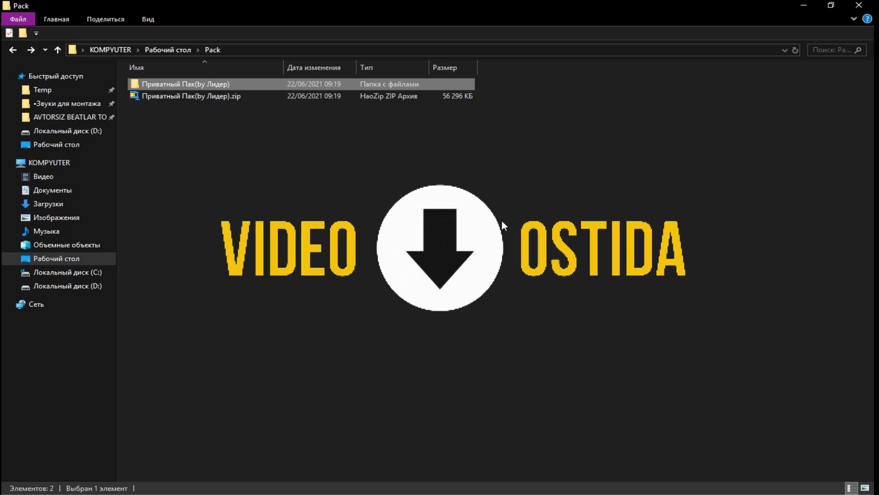
- Sort the files by name and extract the pack's zip into a 'Приватный Пак(by Лидер)' folder
click(502, 222)
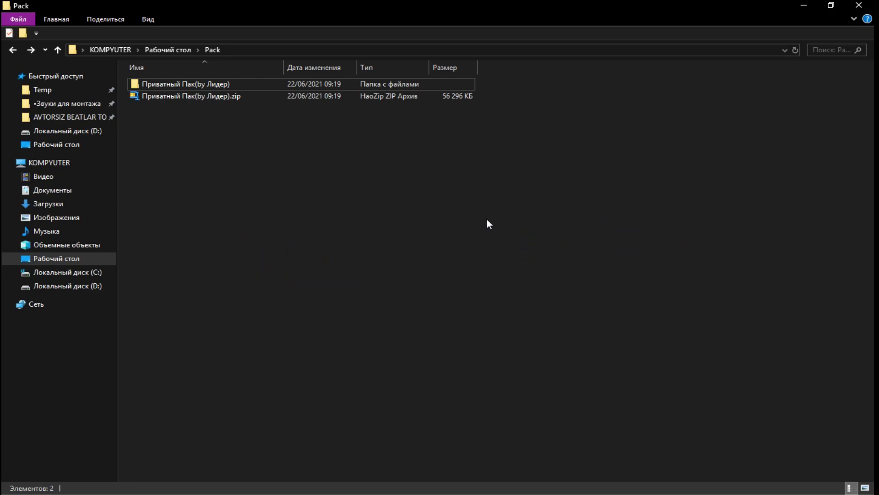
click(229, 98)
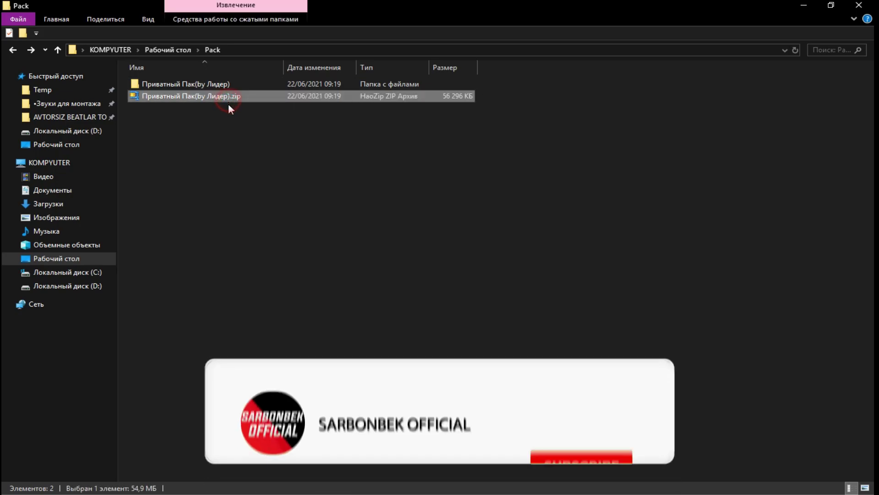
click(234, 69)
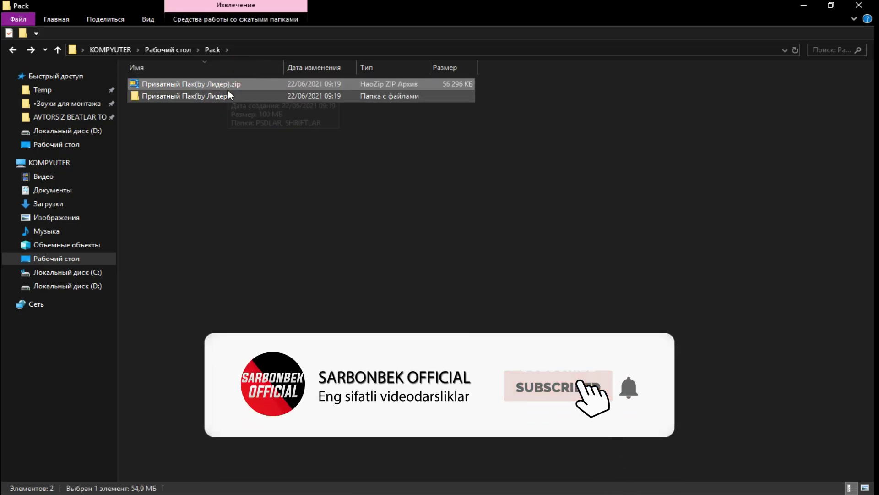
click(211, 66)
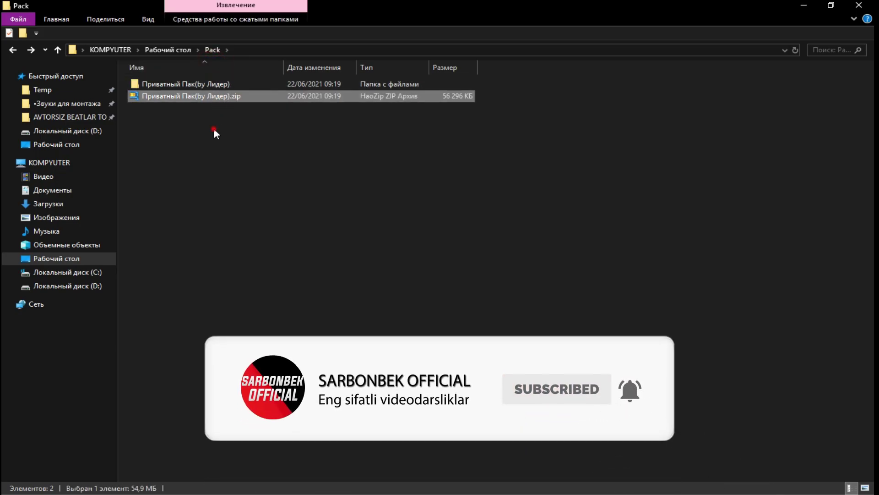
click(215, 99)
right_click(215, 100)
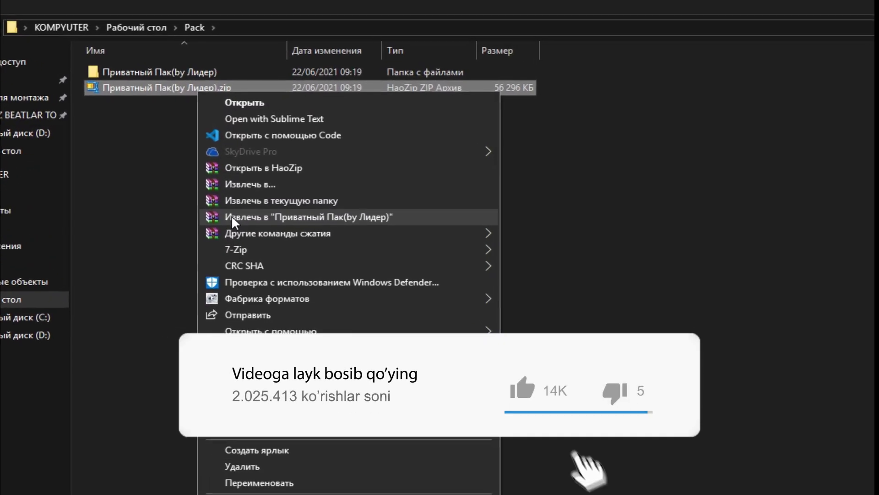
click(226, 228)
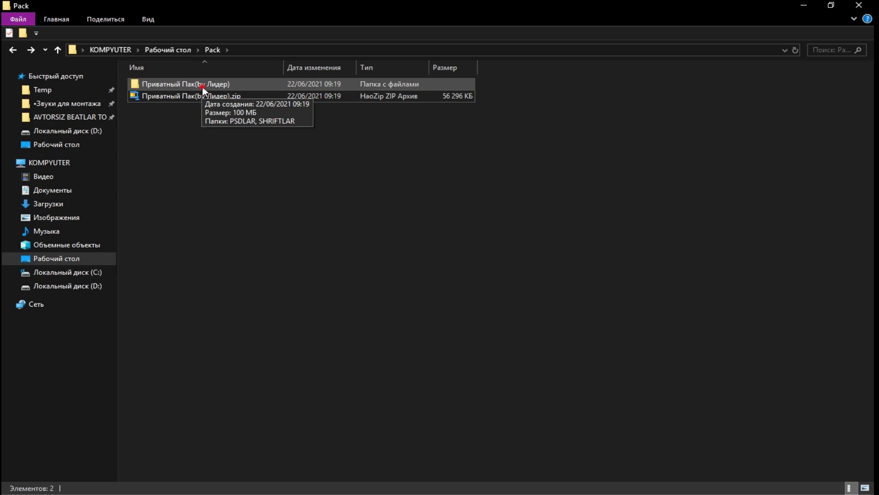
- Open the extracted pack's SHRIFTLAR folder and select all seven font files
double_click(202, 86)
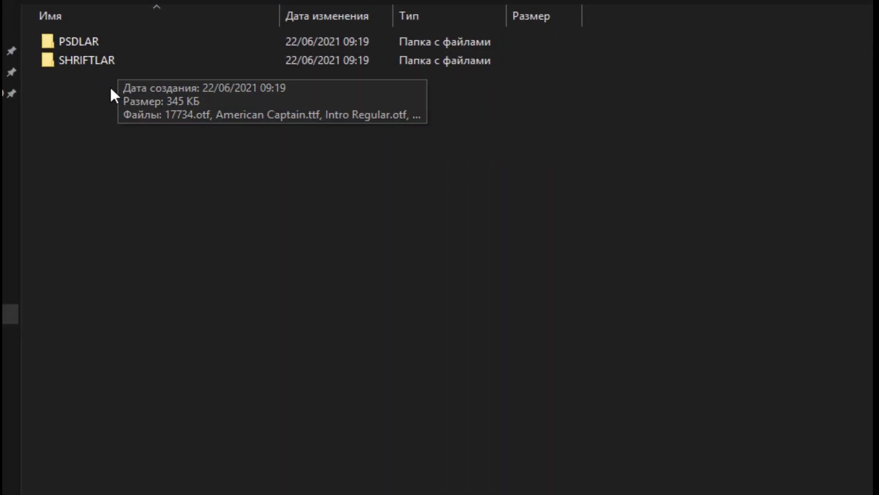
click(153, 91)
double_click(126, 72)
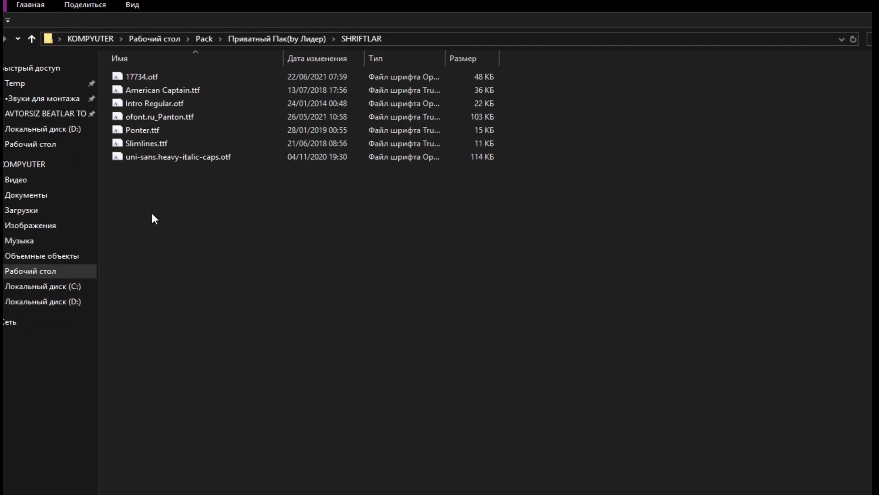
click(160, 209)
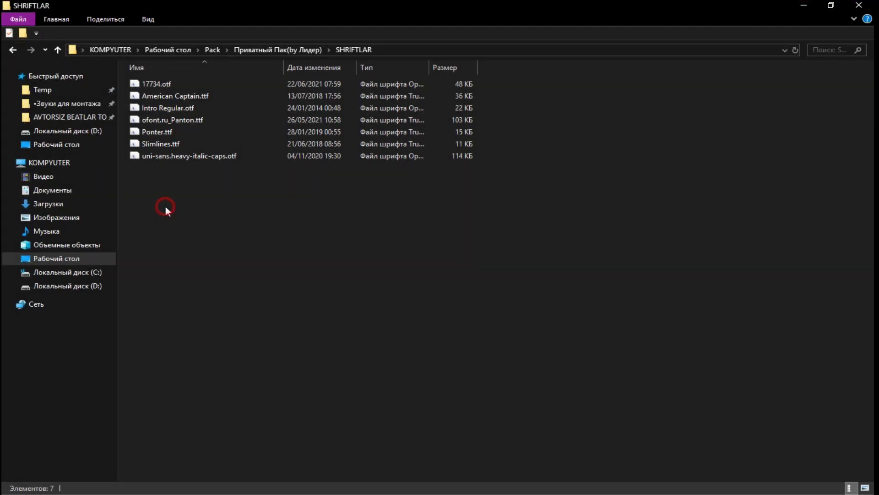
drag(166, 207, 178, 84)
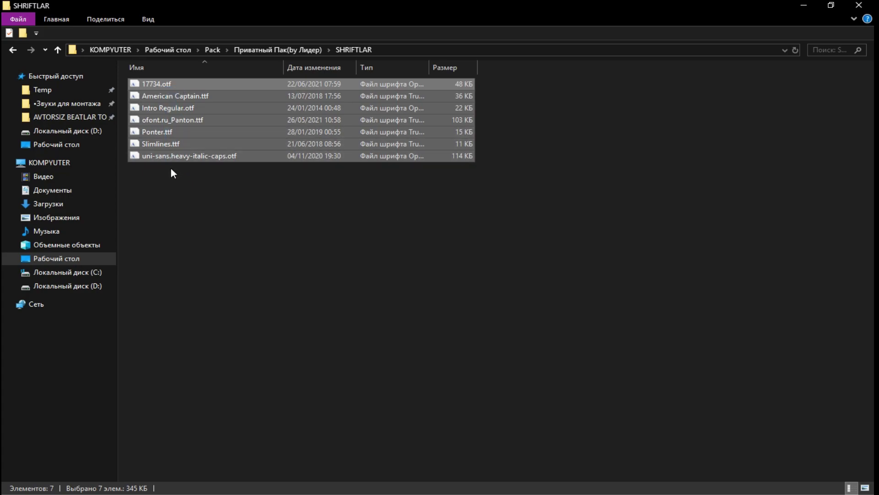
click(171, 191)
key(ctrl+a)
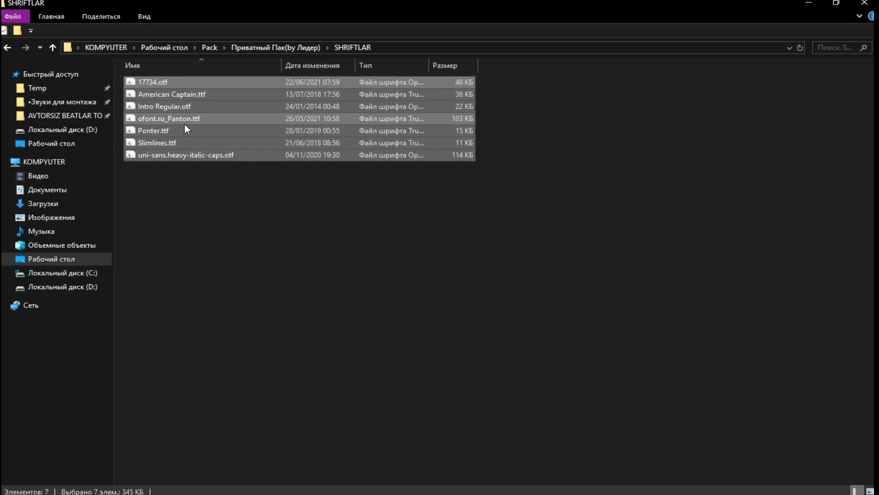
- Install the fonts for all users, keeping existing Panton-ExtraBlack, Ponter and Intro, then return to the pack folder
right_click(181, 124)
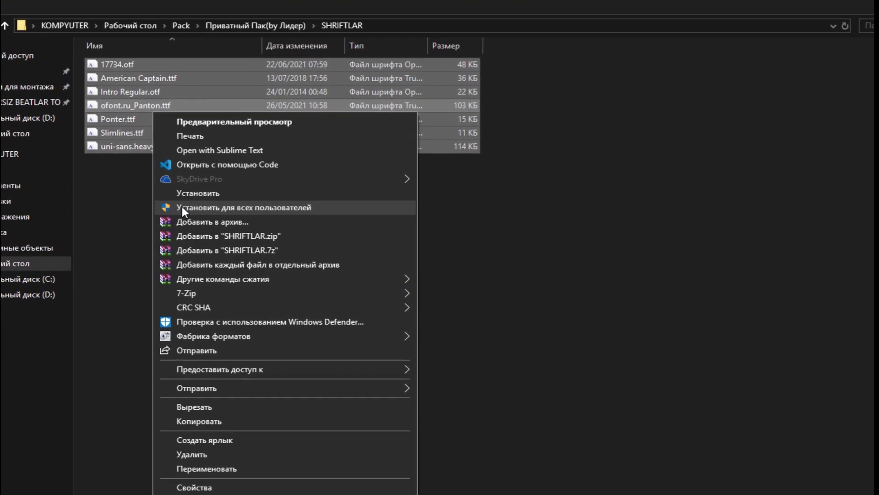
click(177, 207)
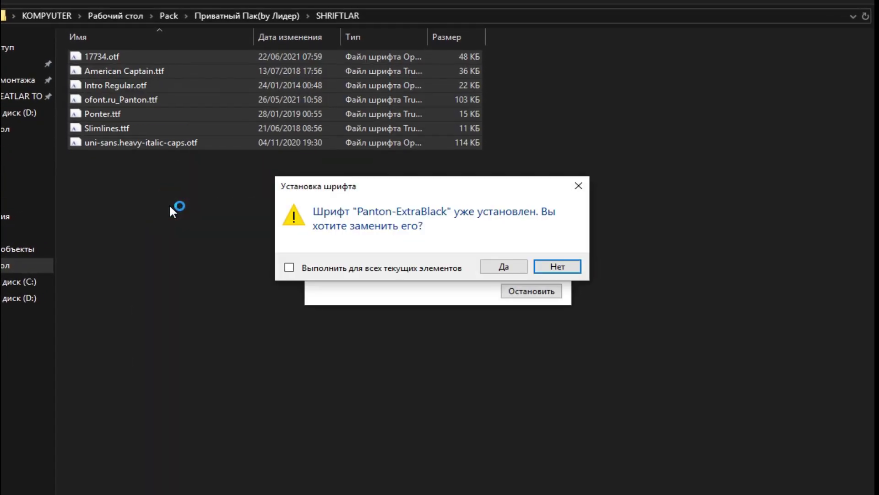
click(573, 259)
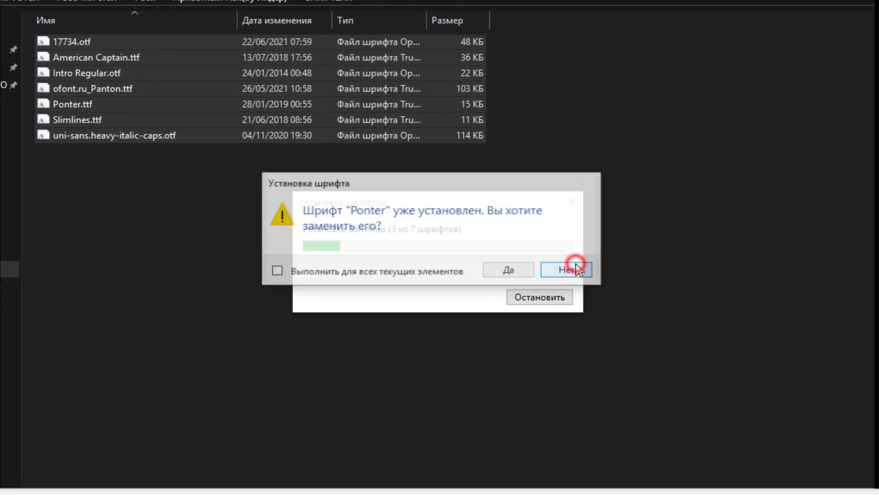
click(573, 260)
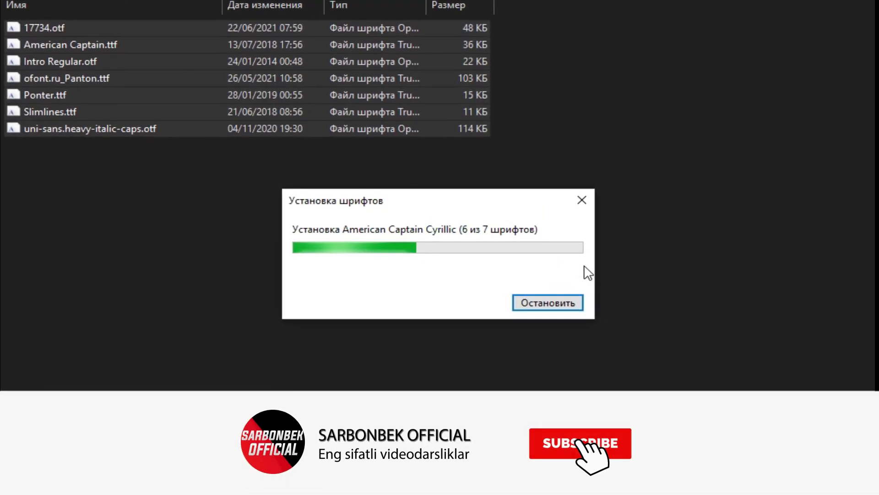
click(578, 274)
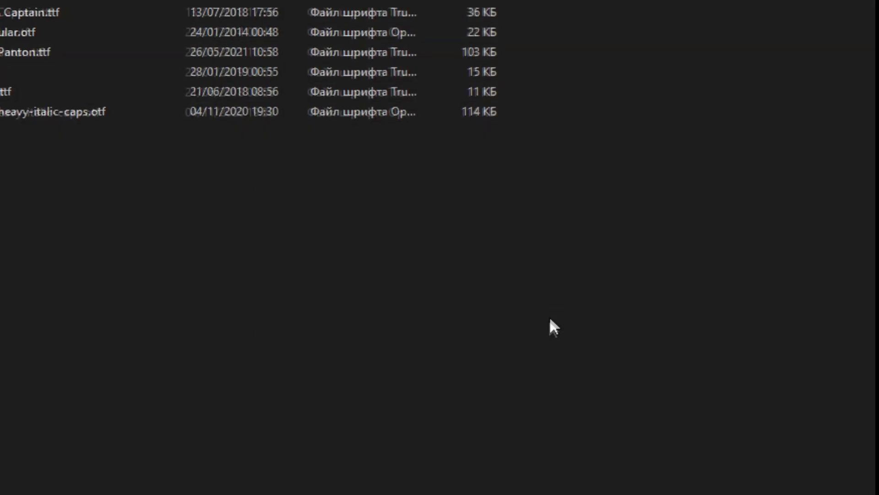
key(alt+Up)
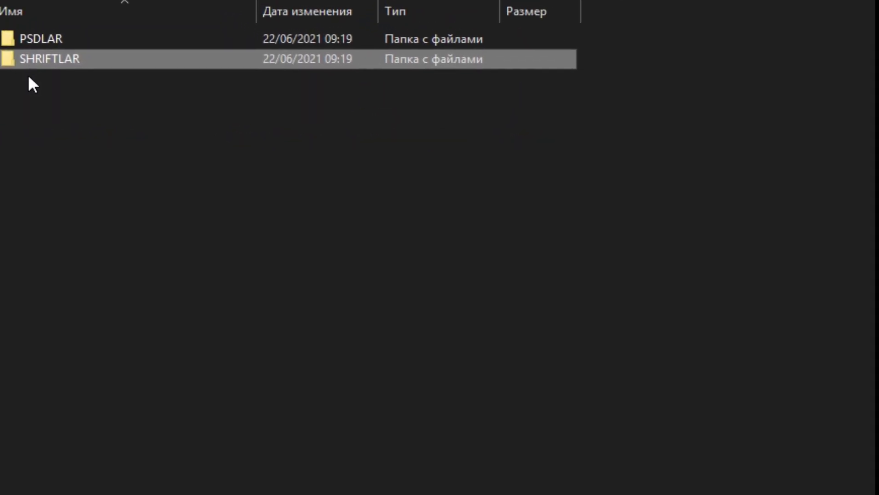
- Open the PSDLAR subfolder and launch Лидер (пак).psd in Photoshop
double_click(67, 51)
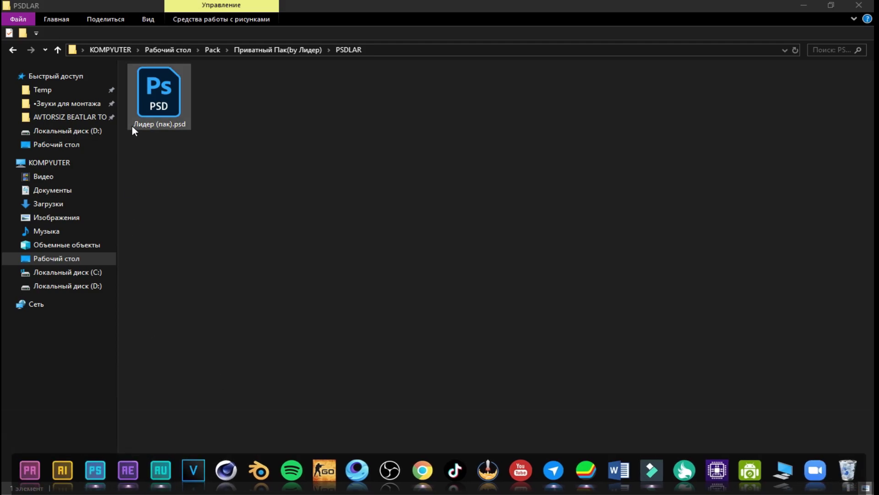
double_click(156, 128)
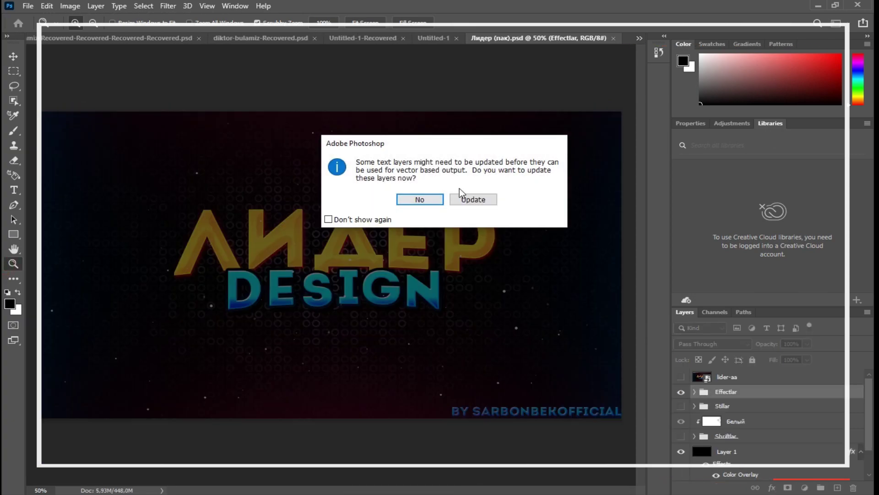
- Dismiss the text update prompt, show the glossy lider-aa layer, and inspect the banner artwork
click(463, 198)
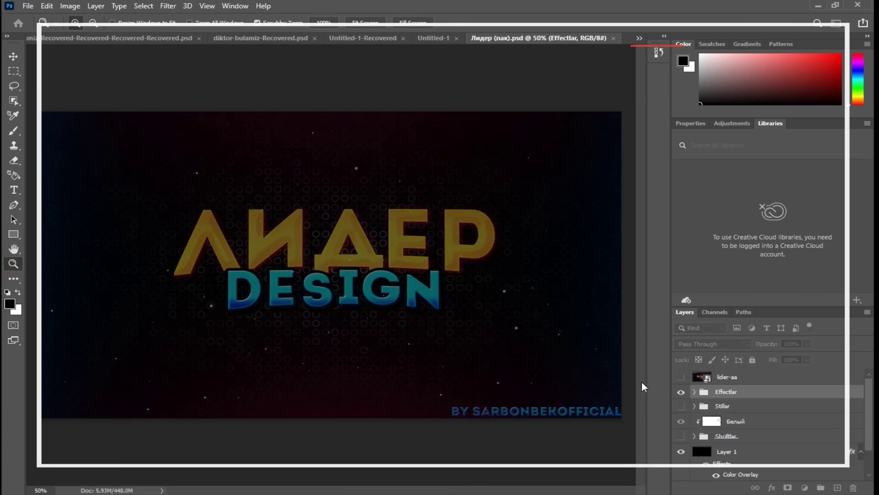
click(680, 377)
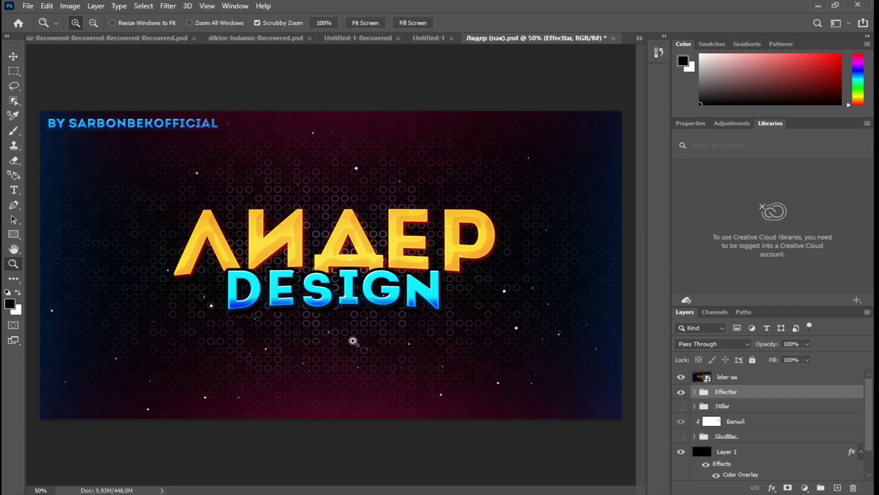
drag(354, 341, 321, 281)
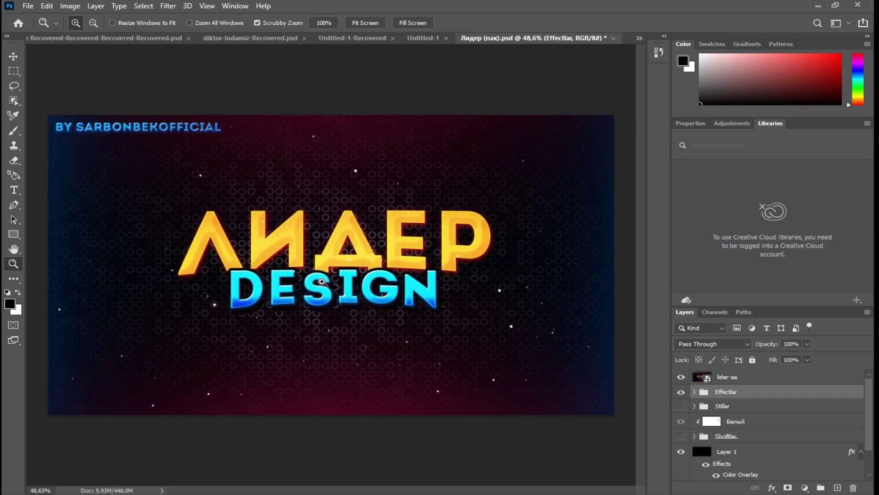
drag(231, 243, 292, 309)
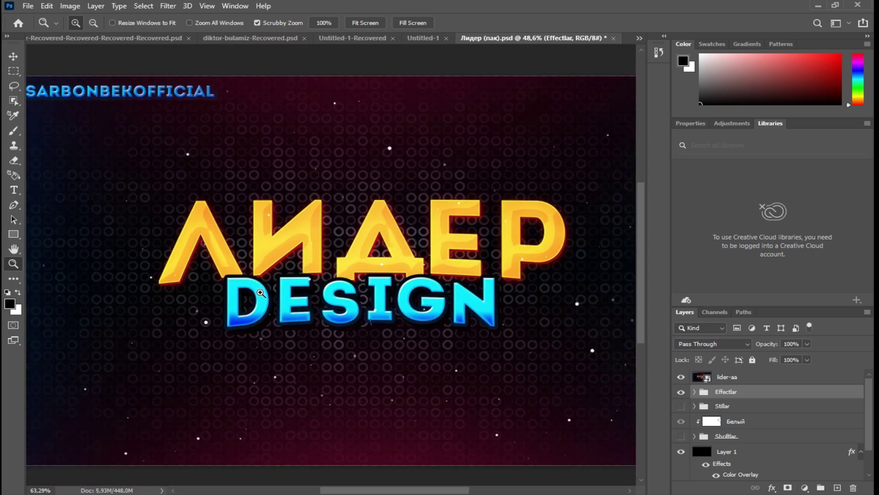
scroll(291, 308, right, 2)
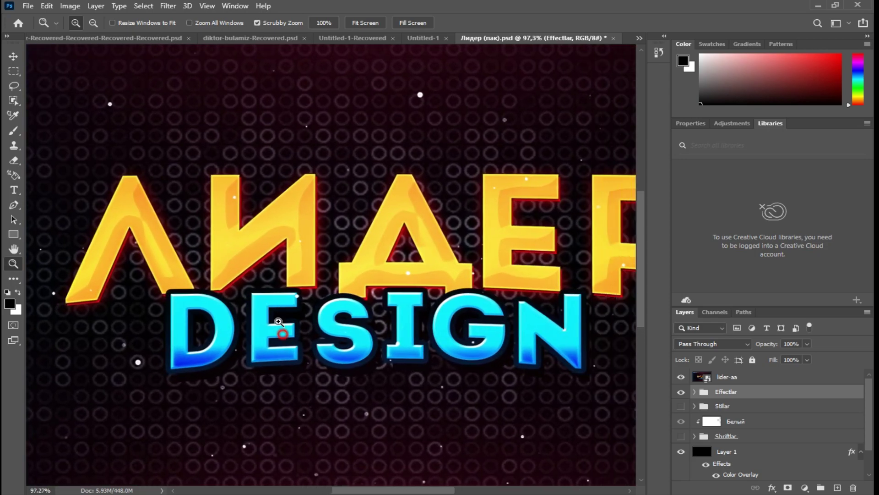
drag(279, 322, 135, 218)
drag(80, 107, 138, 124)
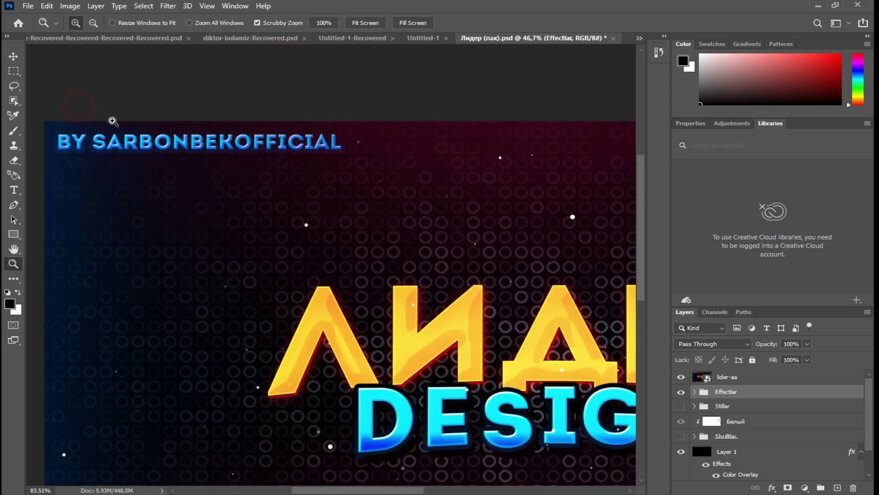
mouse_move(291, 309)
mouse_down()
mouse_move(292, 294)
mouse_move(305, 298)
mouse_up()
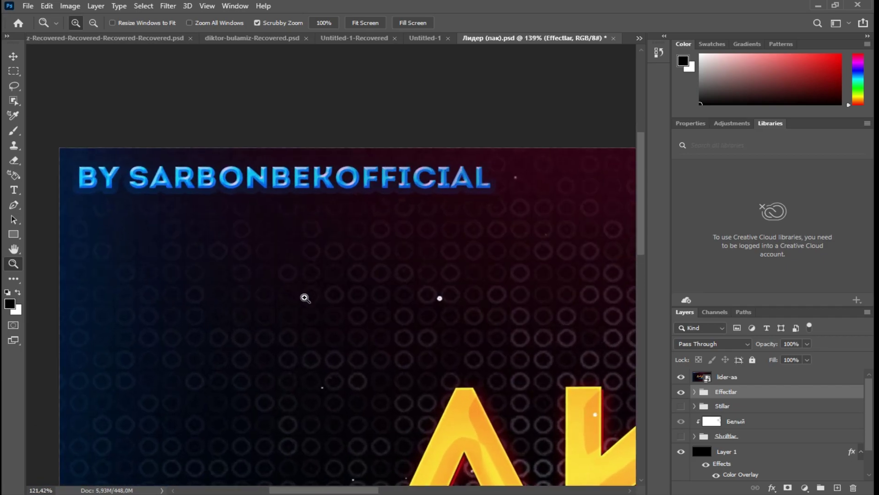
drag(565, 235, 604, 356)
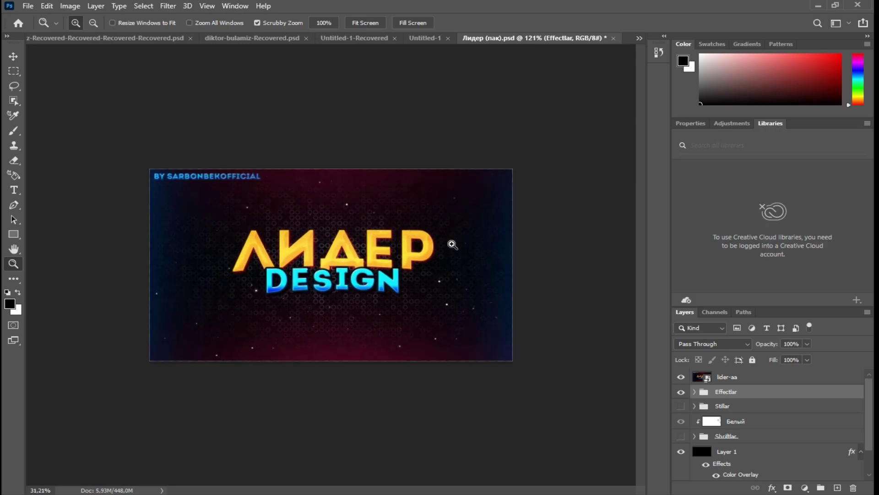
scroll(721, 430, down, 1)
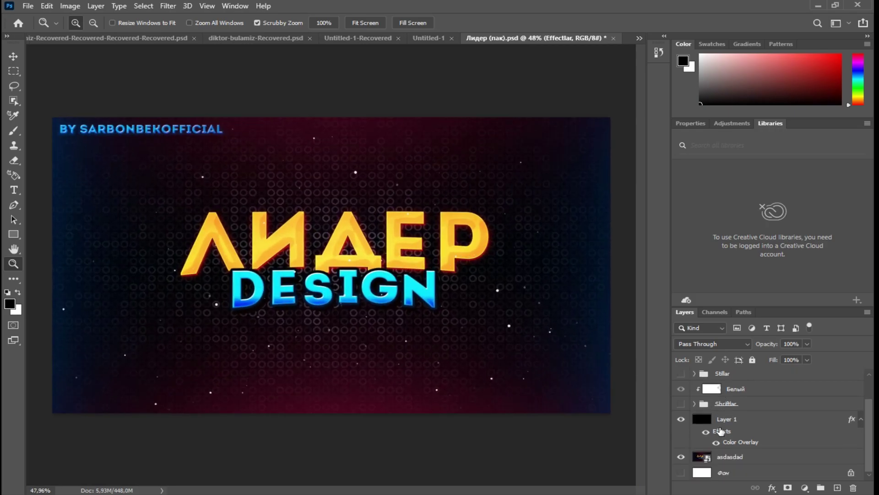
scroll(720, 421, up, 1)
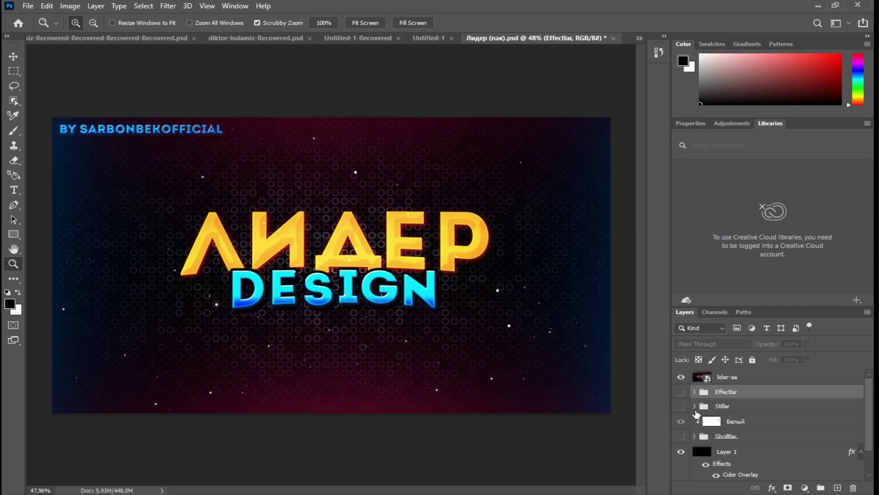
- Hide the lider-aa layer and show the Shriftlar group, inspecting ЛИДЕР in each sample font
click(701, 377)
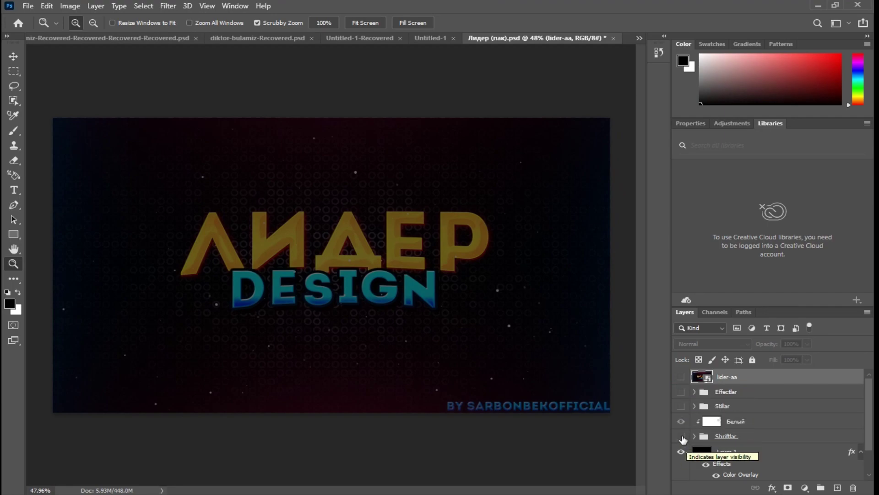
click(681, 437)
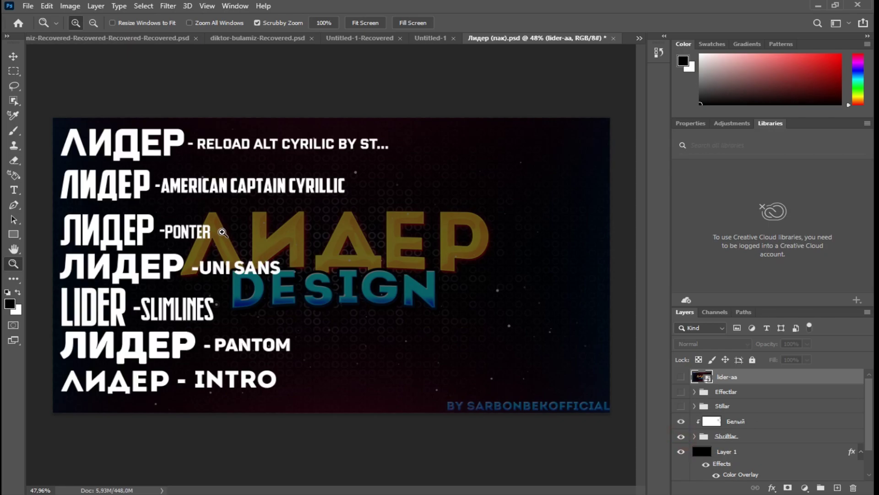
mouse_move(145, 178)
mouse_down()
mouse_move(149, 167)
mouse_move(130, 170)
mouse_up()
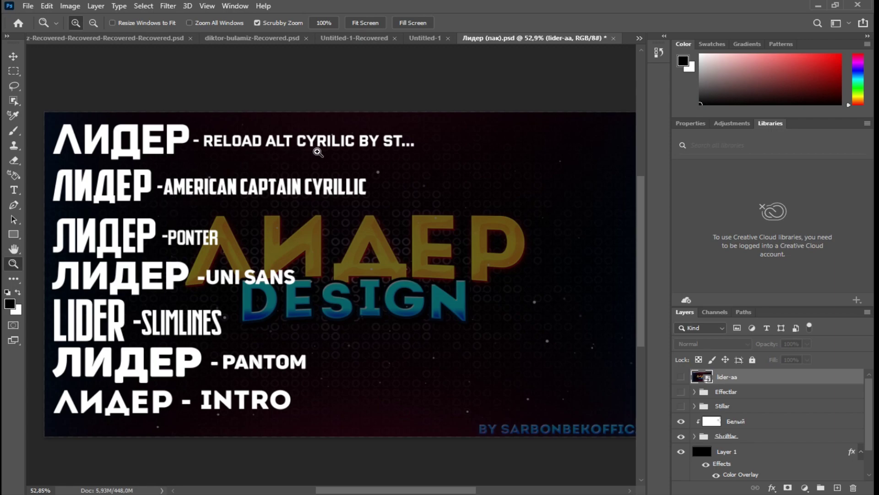
drag(394, 143, 280, 176)
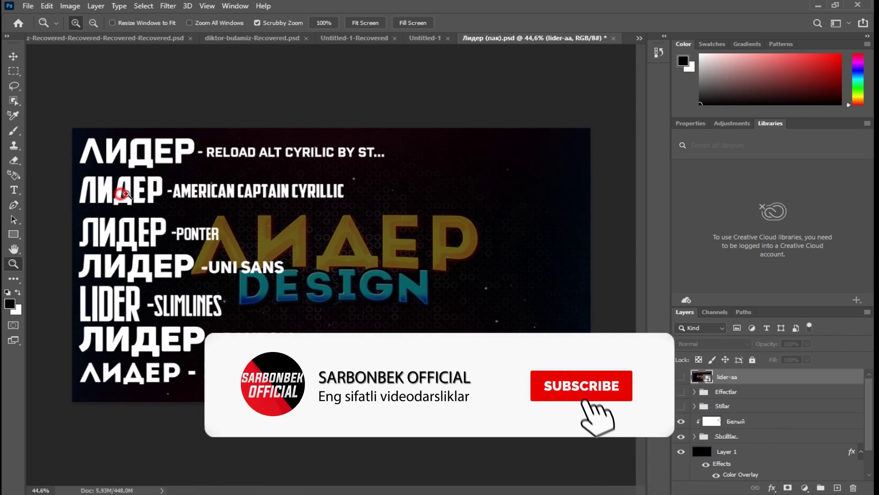
drag(124, 190, 133, 192)
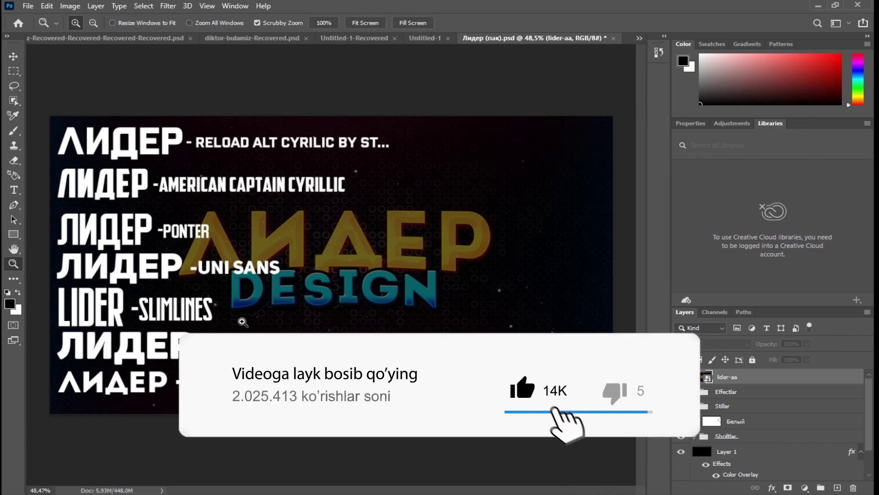
mouse_move(123, 306)
mouse_down()
mouse_move(182, 322)
mouse_move(156, 293)
mouse_move(235, 322)
mouse_move(228, 318)
mouse_up()
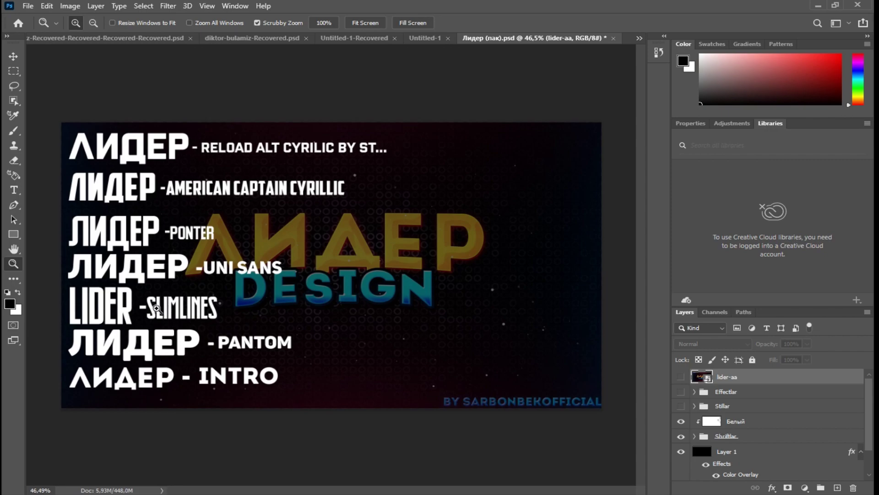
mouse_move(123, 327)
mouse_down()
mouse_move(114, 302)
mouse_move(150, 346)
mouse_up()
drag(300, 367, 304, 369)
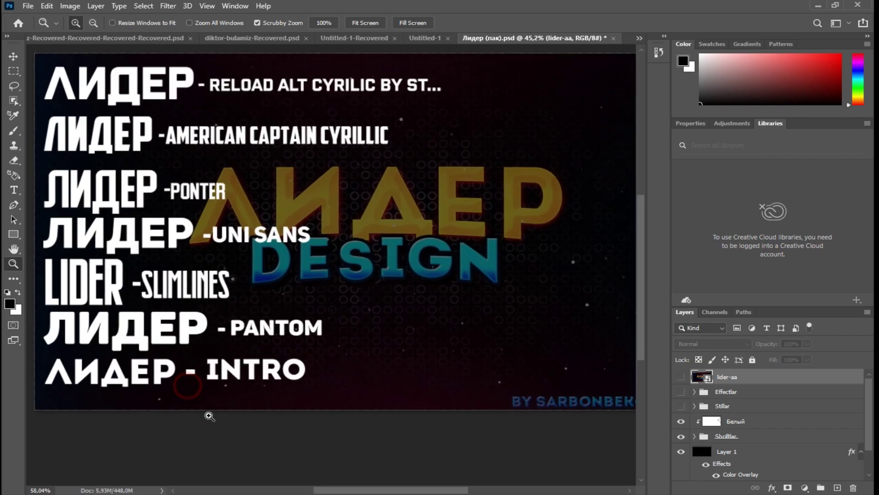
mouse_move(189, 385)
mouse_down()
mouse_move(226, 399)
mouse_move(151, 394)
mouse_up()
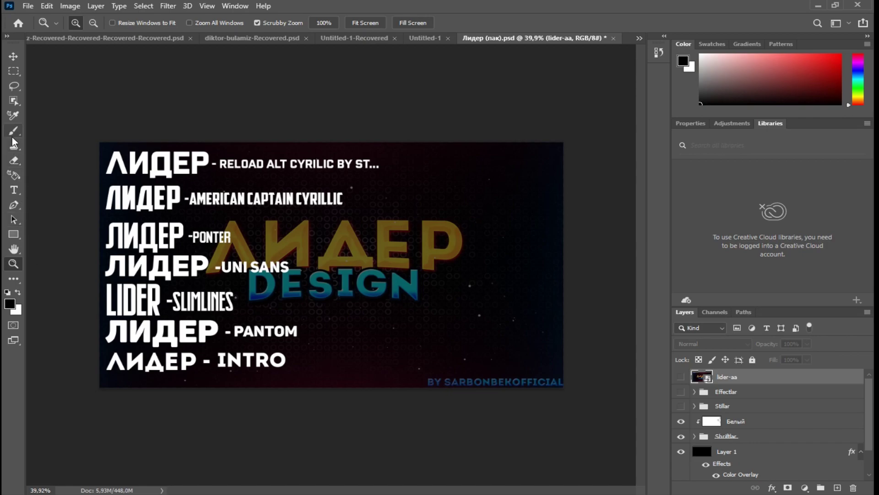
click(14, 194)
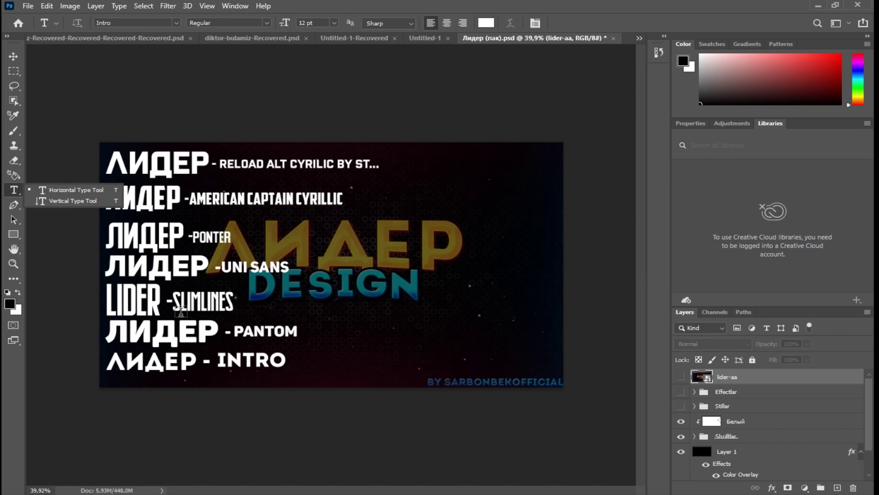
click(184, 368)
drag(198, 364, 94, 356)
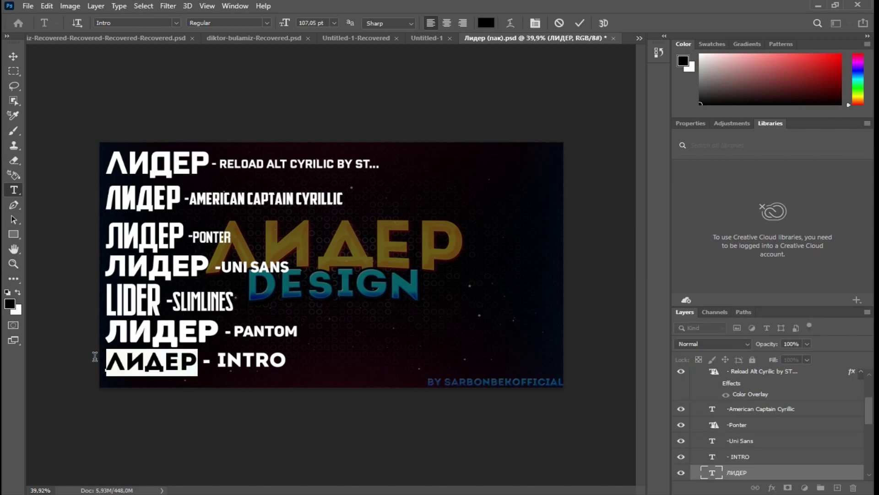
text(SARBON)
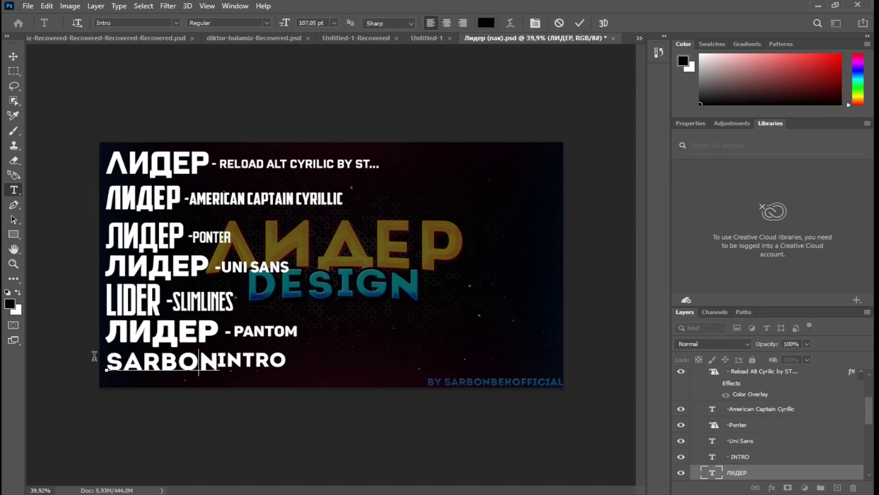
key(BackSpace)
key(BackSpace)
key(BackSpace)
key(BackSpace)
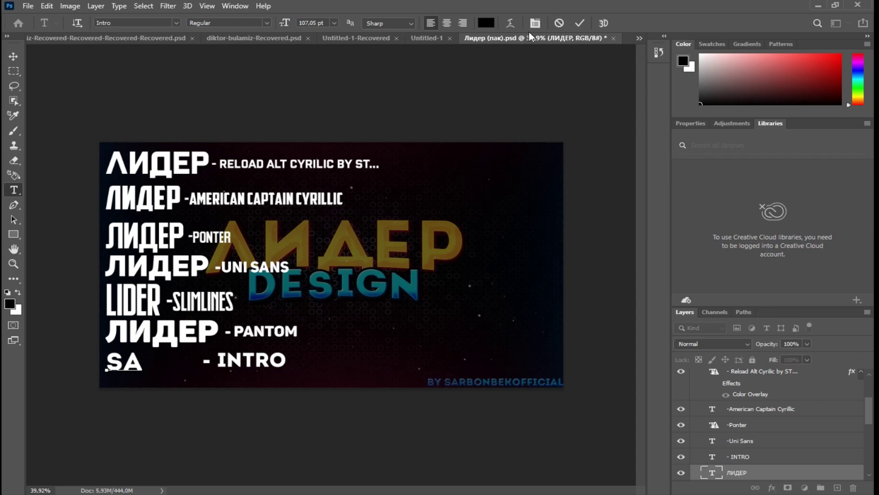
click(556, 23)
key(ctrl+z)
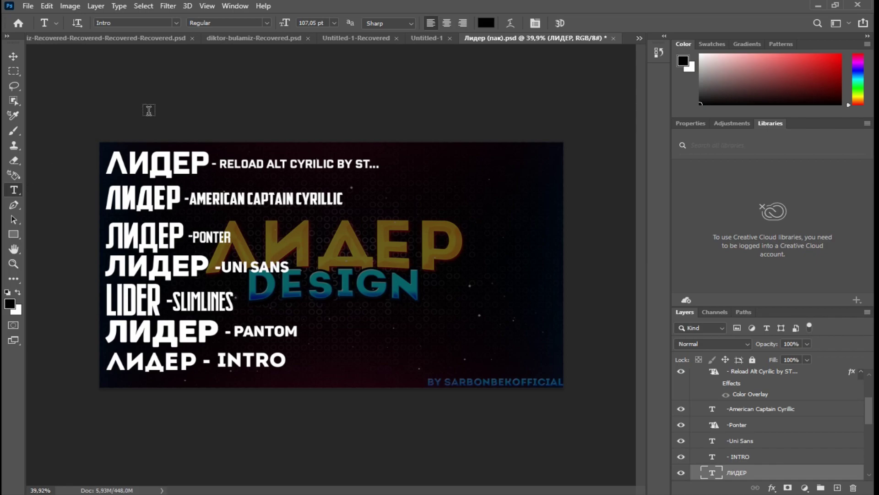
scroll(696, 437, up, 3)
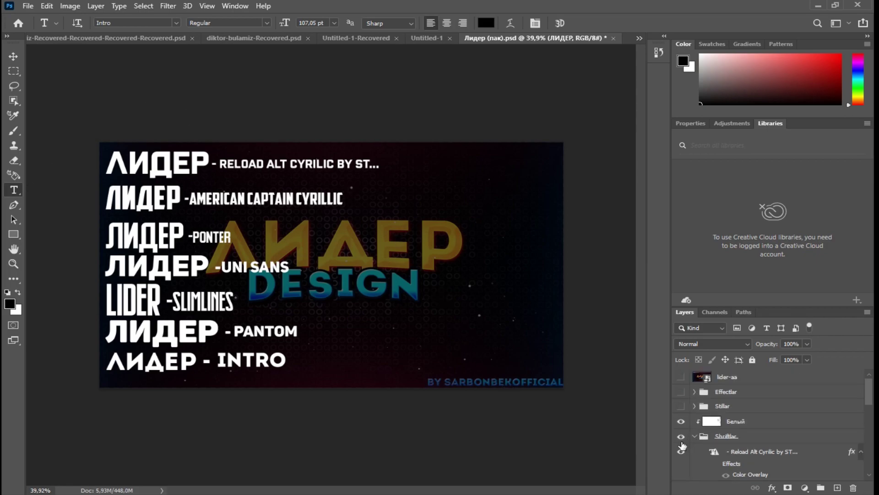
- Swap the Shriftlar group for the expanded Stillar group and zoom into the left style column
click(681, 437)
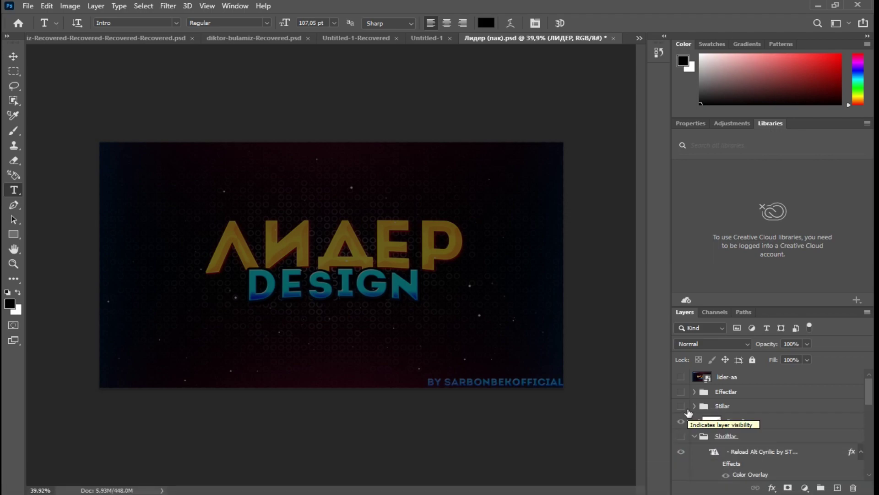
click(681, 407)
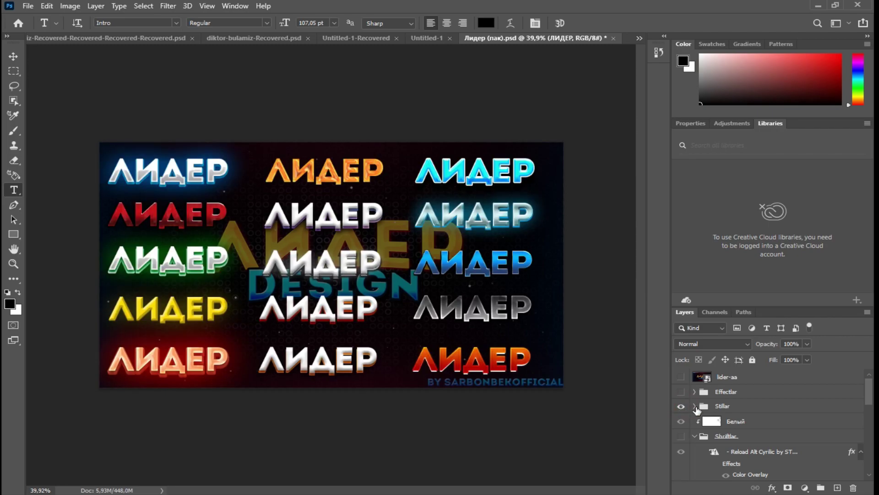
click(696, 406)
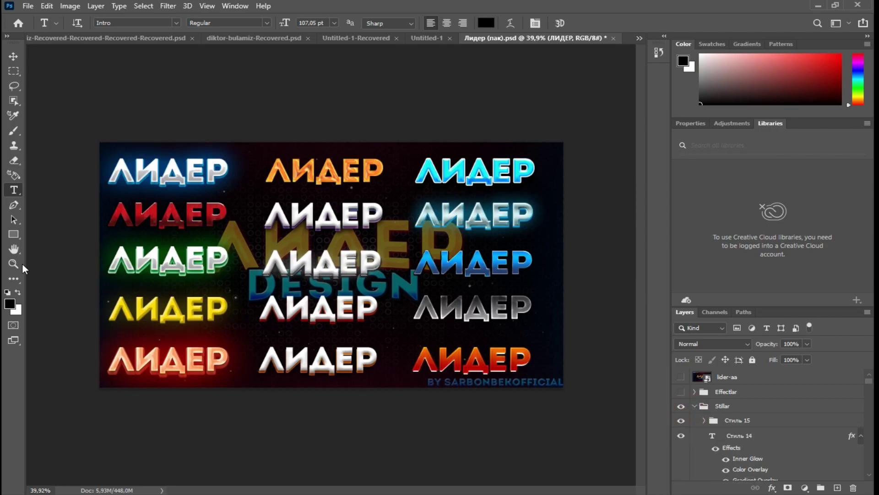
click(14, 264)
mouse_move(102, 230)
mouse_down()
mouse_move(129, 241)
mouse_move(109, 215)
mouse_move(110, 222)
mouse_up()
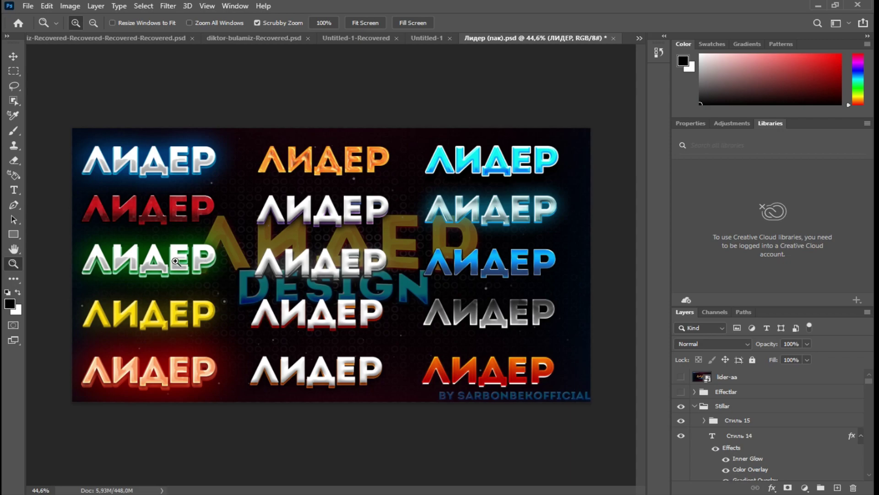
mouse_move(78, 133)
mouse_down()
mouse_move(140, 175)
mouse_move(225, 271)
mouse_up()
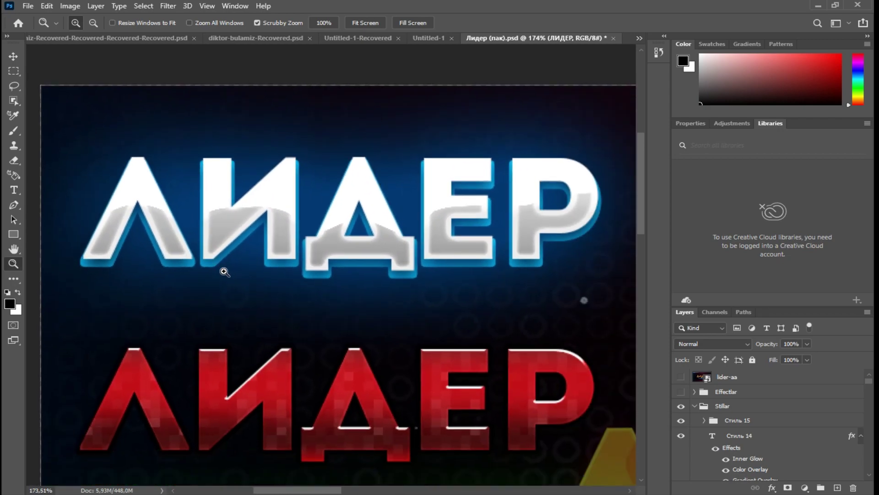
drag(295, 298, 244, 244)
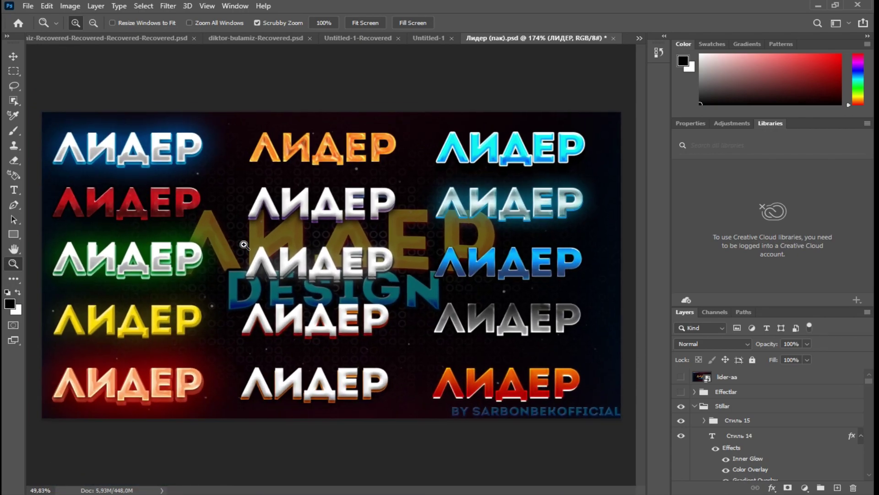
click(719, 438)
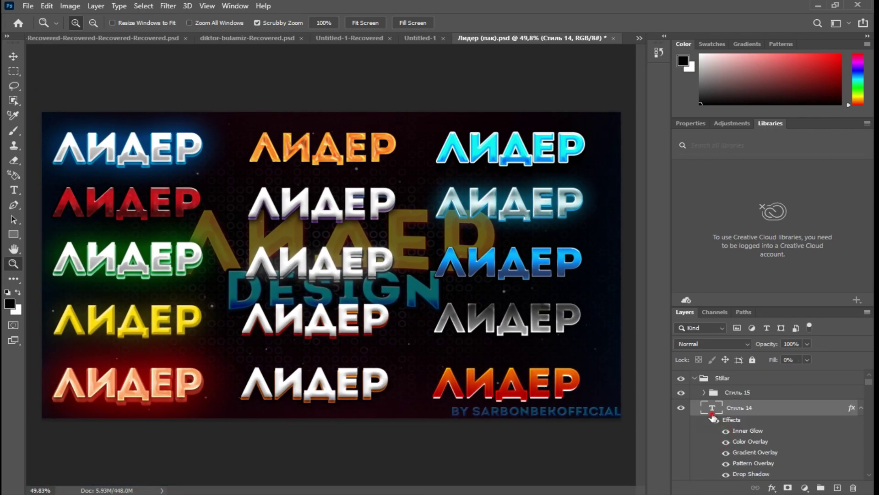
- Preview Стиль 14's layer style, then test SARBON in the top-left ЛИДЕР style and undo it
double_click(713, 418)
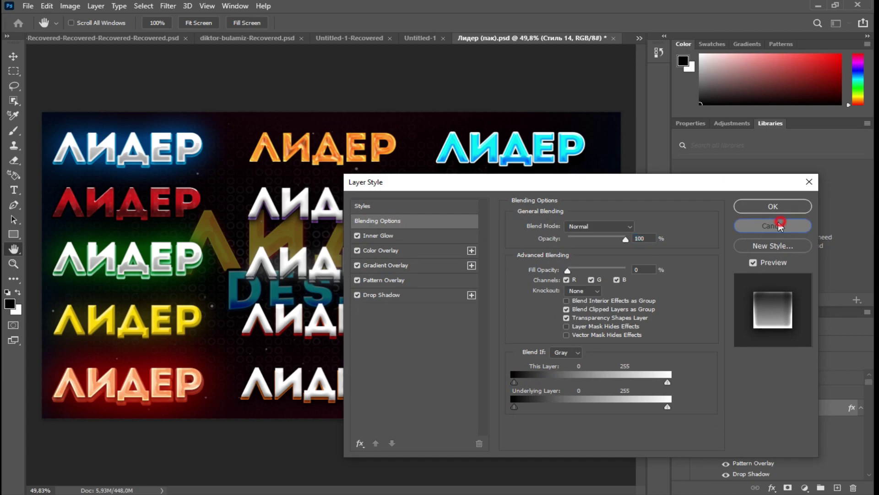
click(776, 227)
click(14, 190)
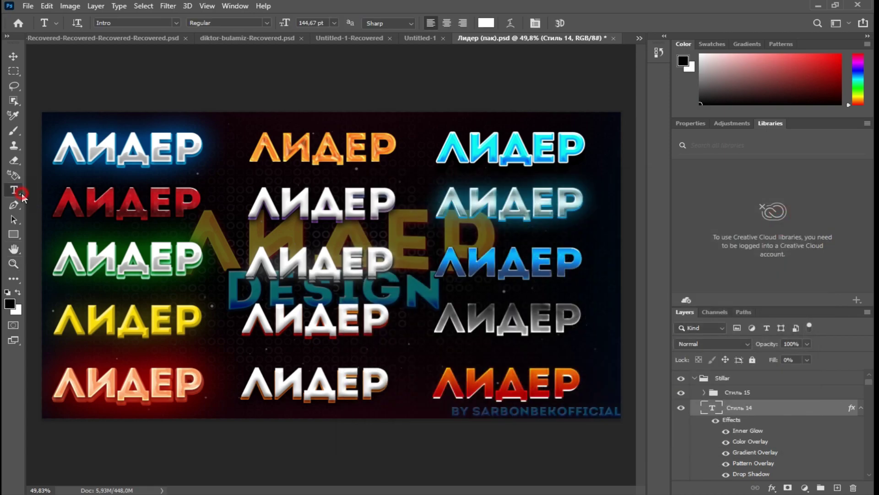
click(184, 149)
key(ctrl+a)
text(SARB)
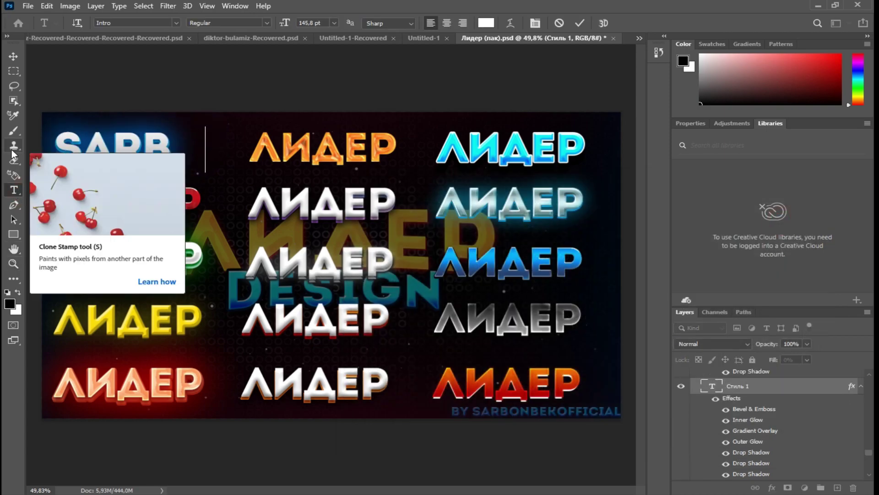
text(ON)
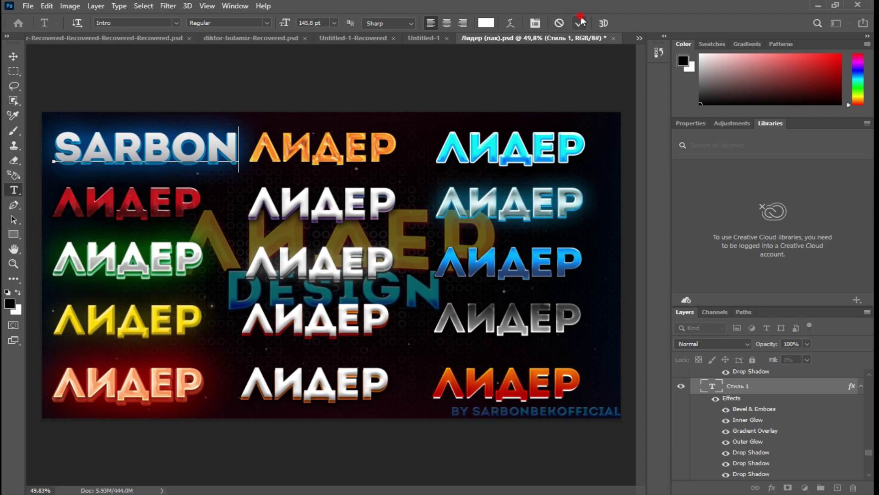
click(580, 22)
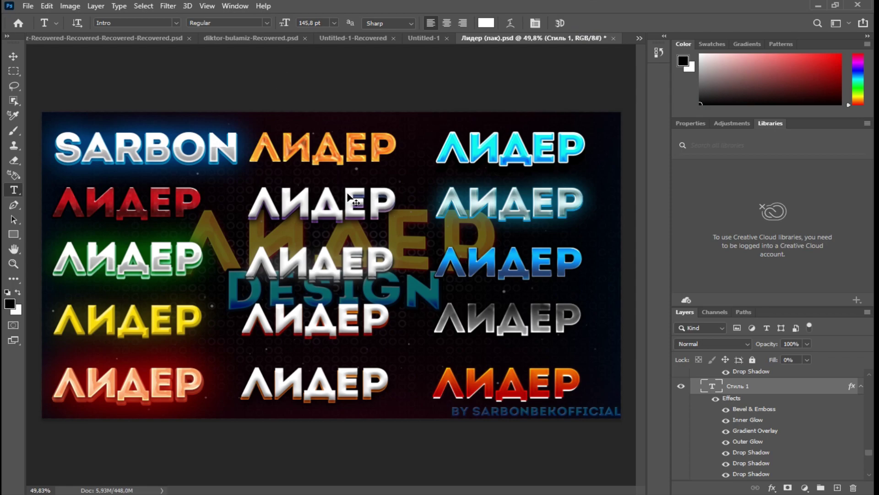
key(ctrl+z)
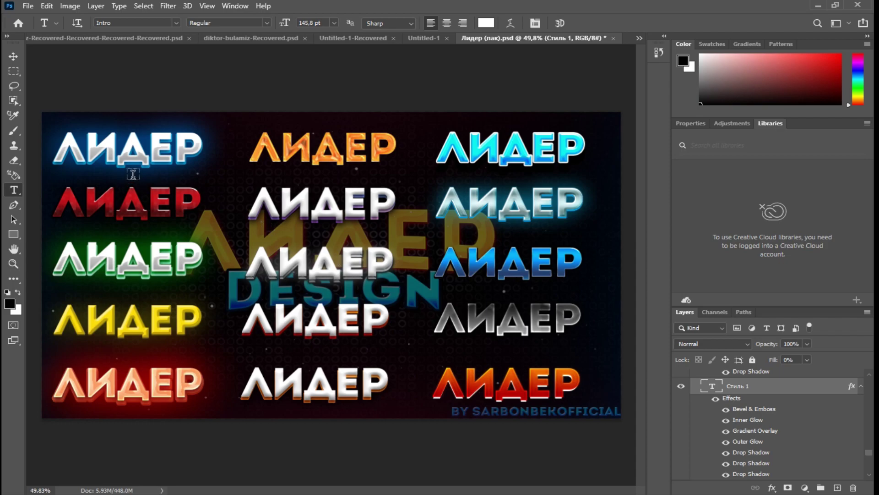
- Save Стиль 1's effects as a new style preset and start a new text layer on the canvas
click(849, 388)
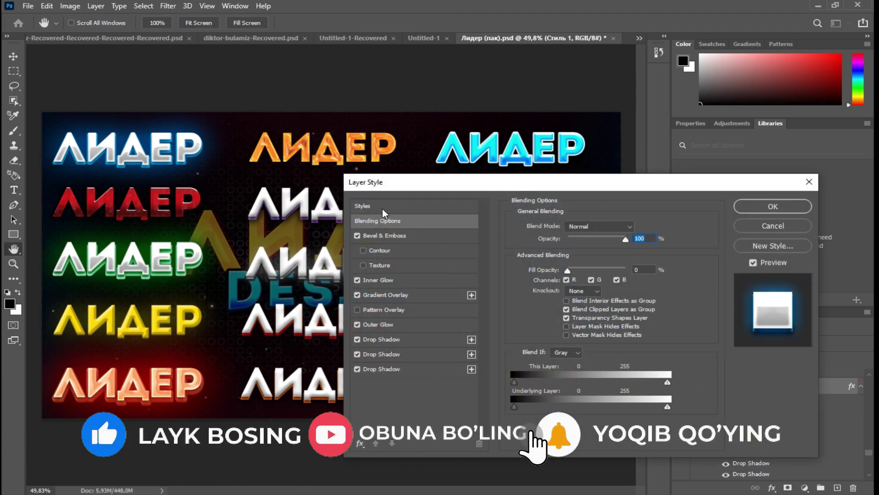
click(376, 205)
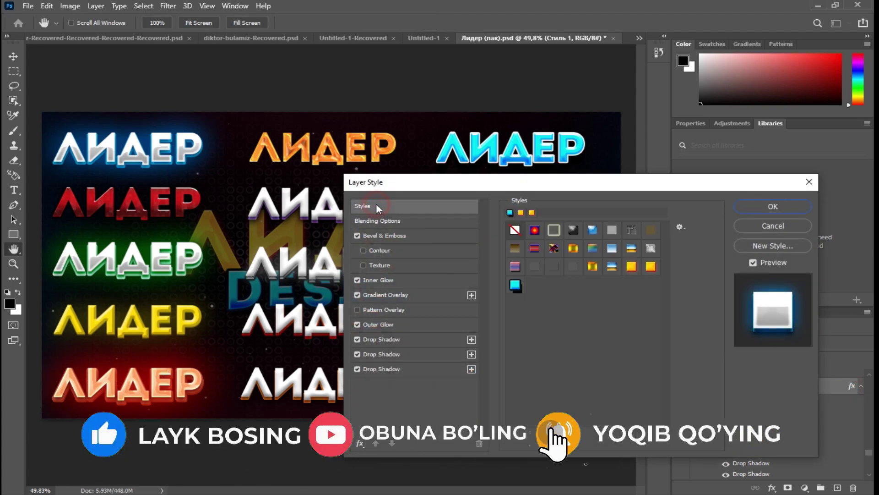
click(760, 244)
click(573, 148)
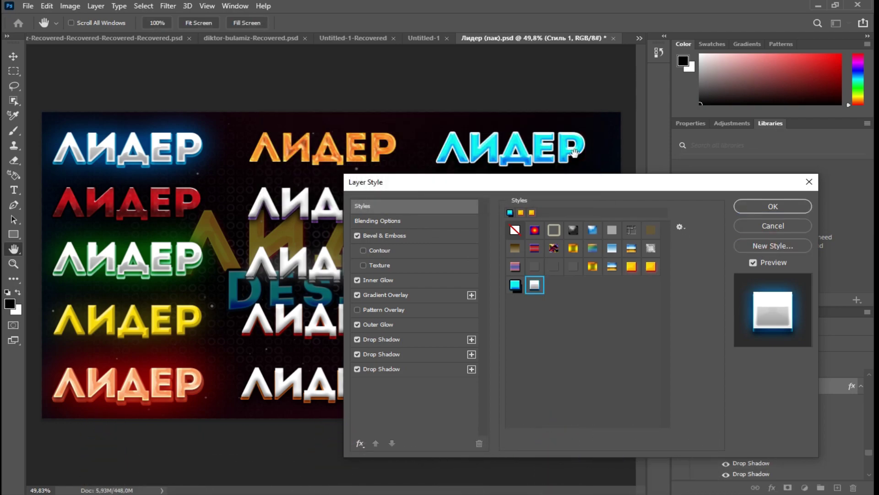
click(789, 207)
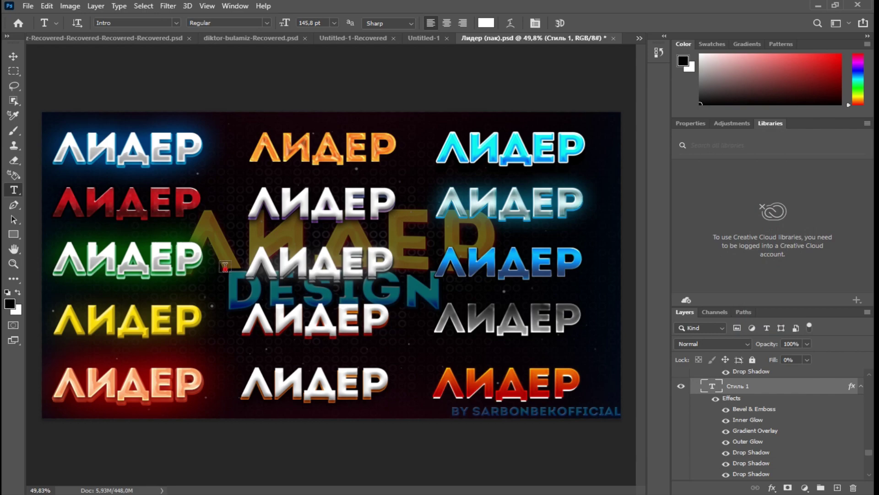
click(224, 266)
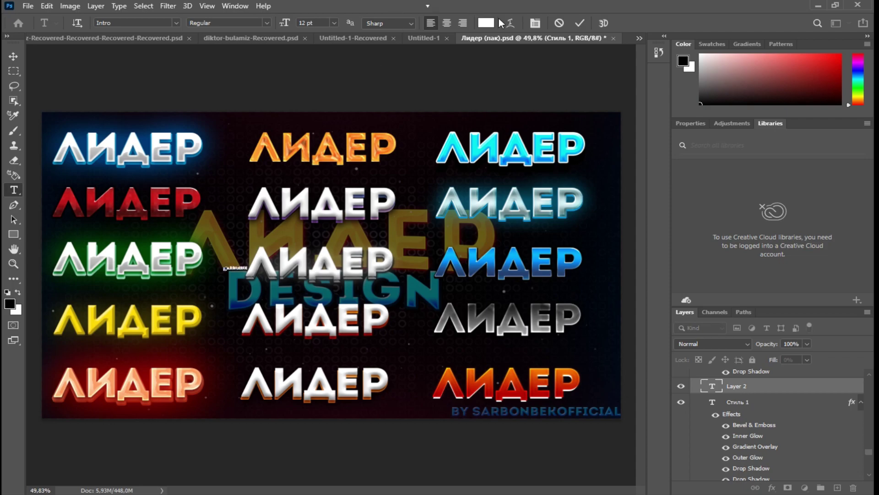
- Commit the SARBONBEK text and scale it up over the top-left ЛИДЕР sample
click(579, 23)
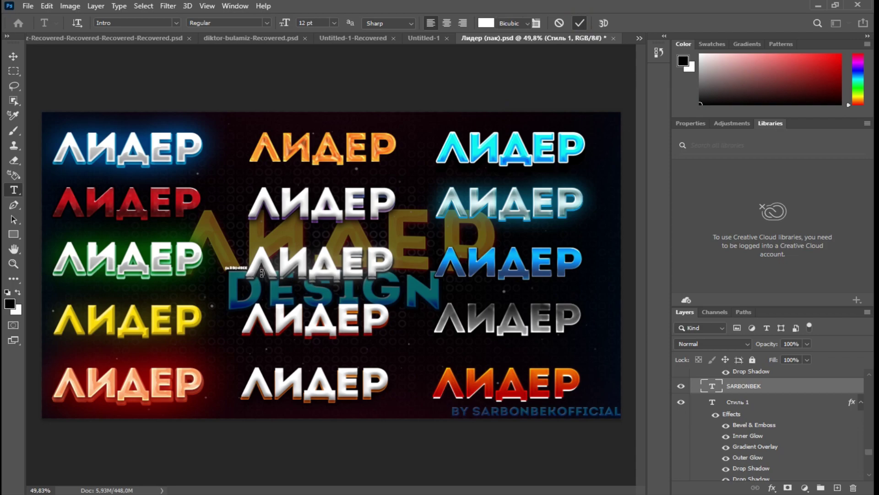
key(ctrl+t)
drag(247, 267, 531, 172)
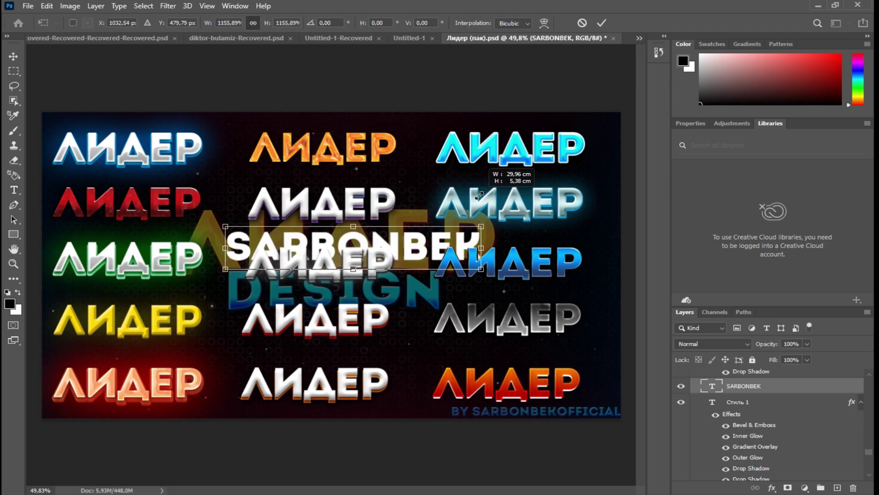
mouse_move(348, 243)
mouse_down()
mouse_move(362, 217)
mouse_move(228, 163)
mouse_up()
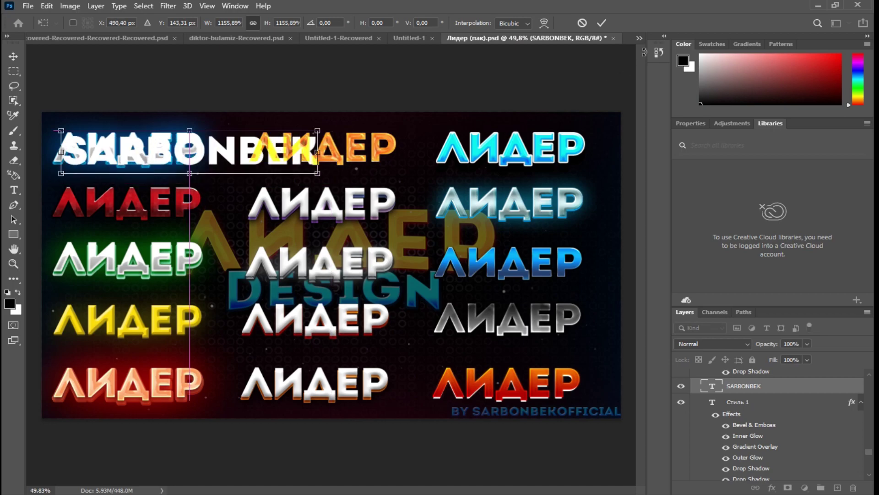
click(602, 22)
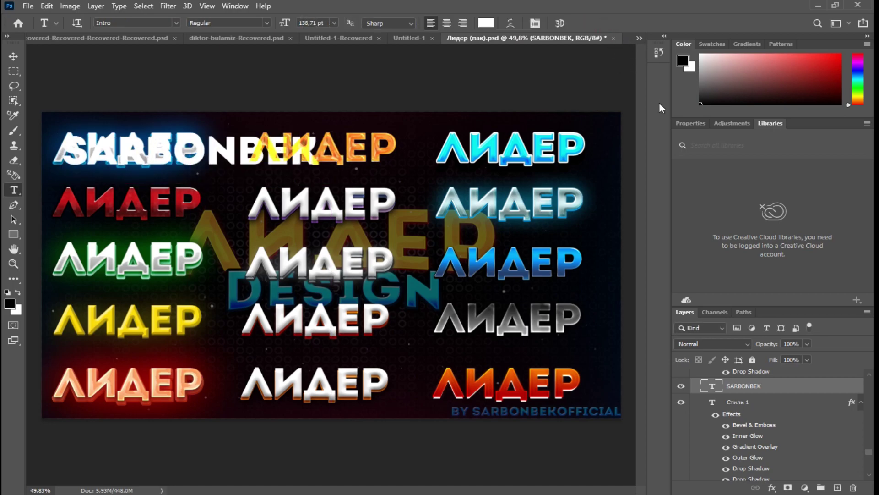
- Apply the newly saved style to SARBONBEK, nudge it down, then undo back to plain small text
double_click(856, 393)
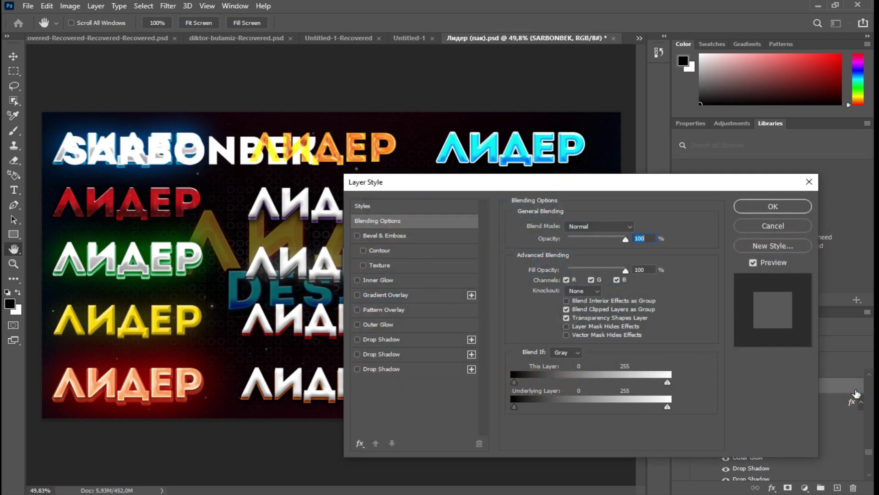
click(456, 209)
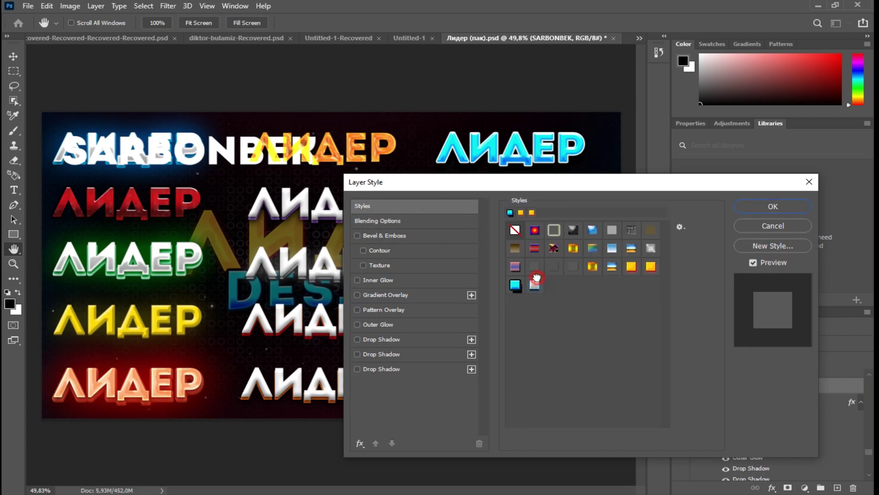
click(534, 283)
click(785, 206)
key(ctrl+t)
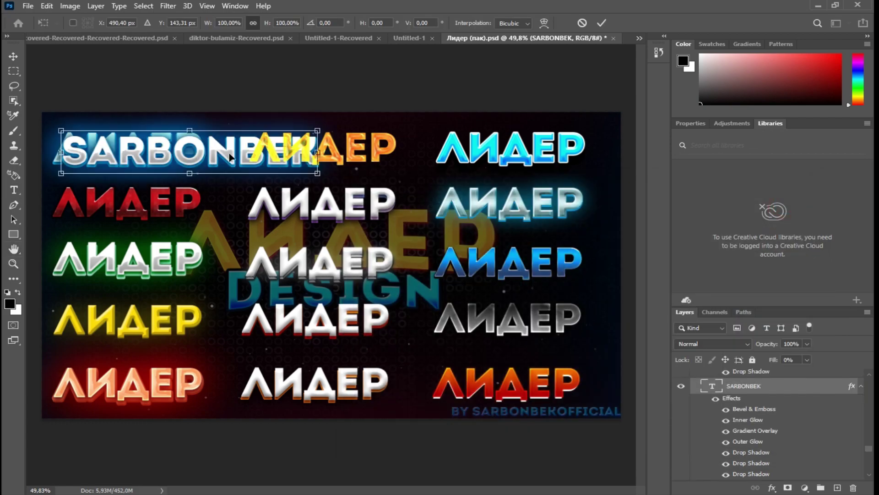
mouse_move(196, 146)
mouse_down()
mouse_move(181, 198)
mouse_move(219, 162)
mouse_up()
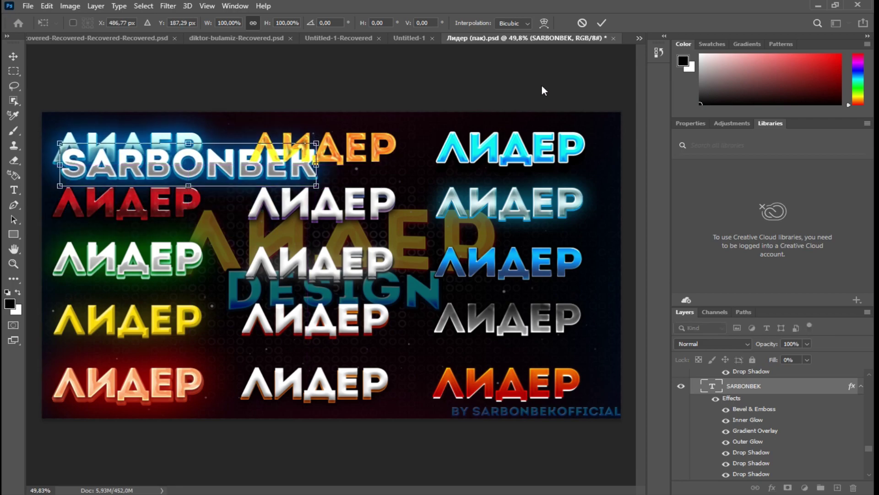
click(607, 23)
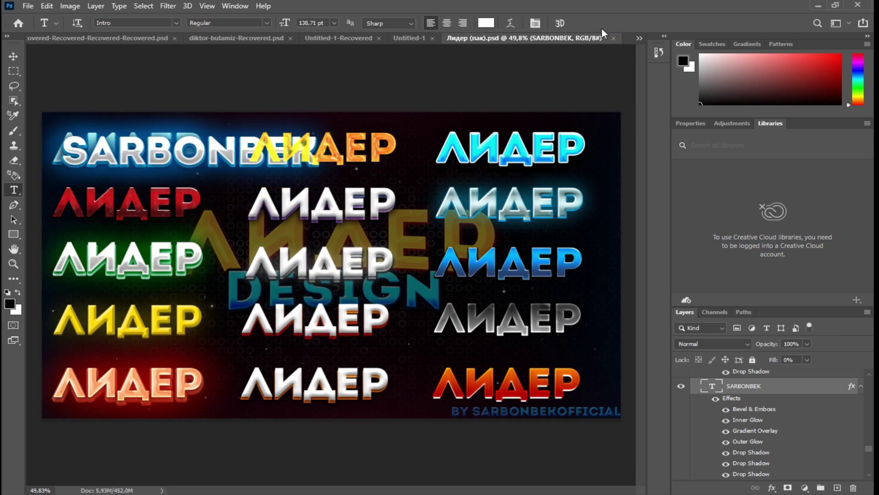
key(ctrl+z)
key(ctrl+z)
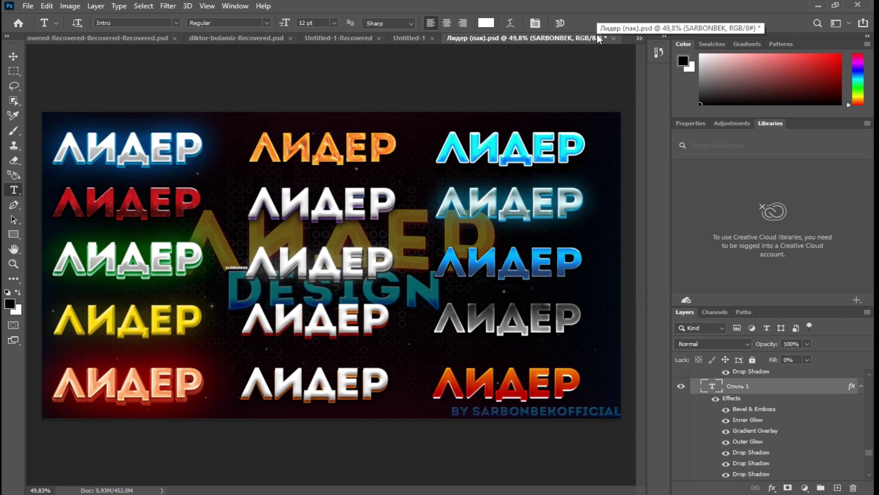
key(ctrl+z)
key(ctrl+z)
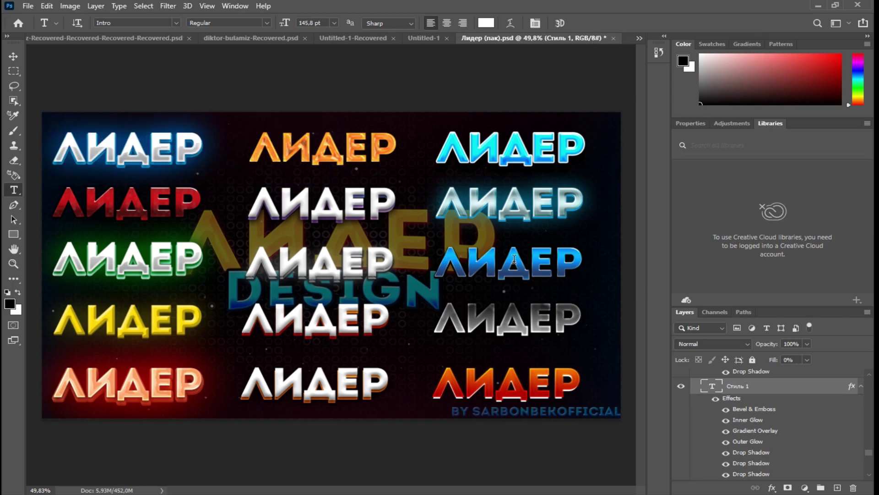
- Locate Стиль 1 in the Layers panel and select the top-left ЛИДЕР text for editing
scroll(675, 412, down, 2)
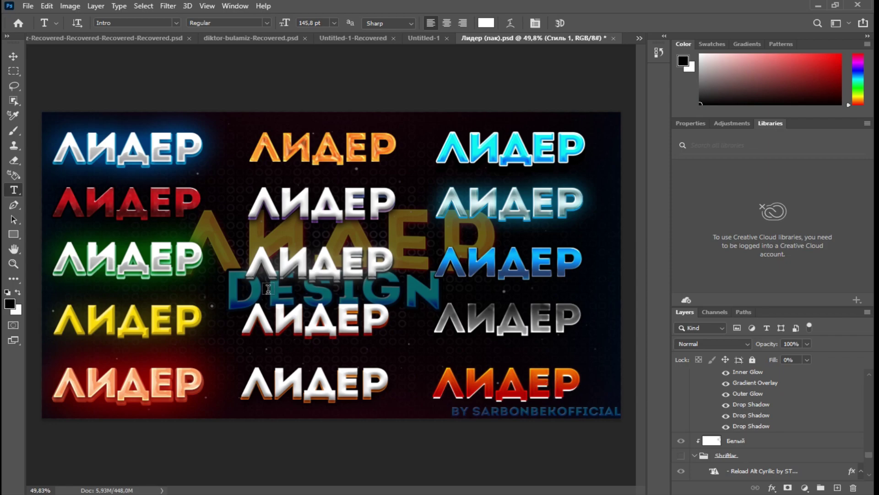
scroll(762, 447, down, 1)
scroll(737, 439, up, 2)
scroll(737, 440, up, 2)
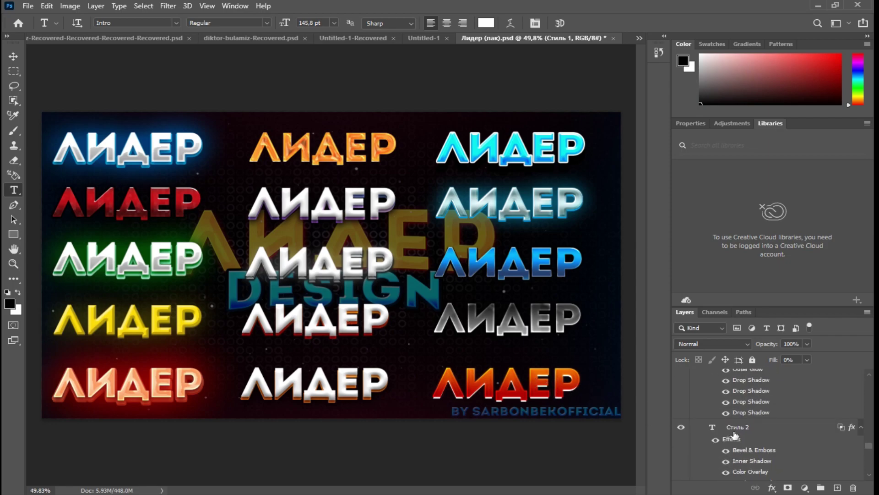
scroll(792, 458, down, 2)
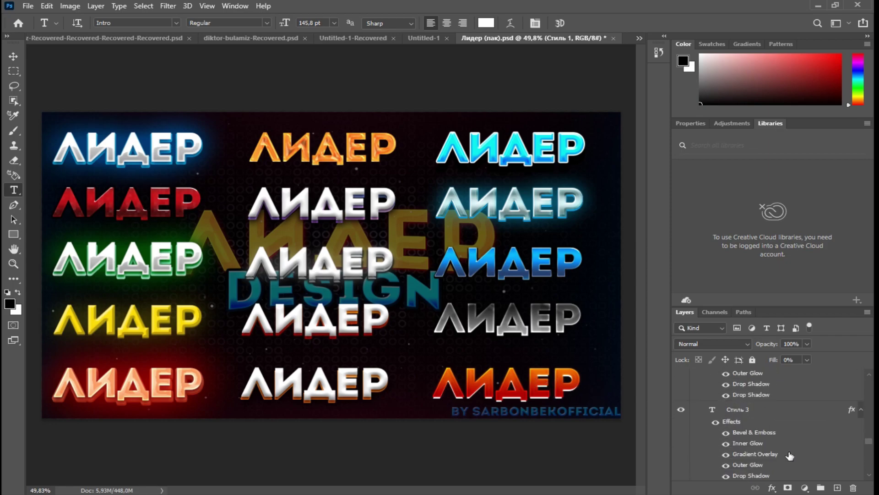
scroll(795, 463, down, 2)
scroll(795, 456, down, 2)
scroll(790, 458, down, 2)
scroll(790, 458, down, 2)
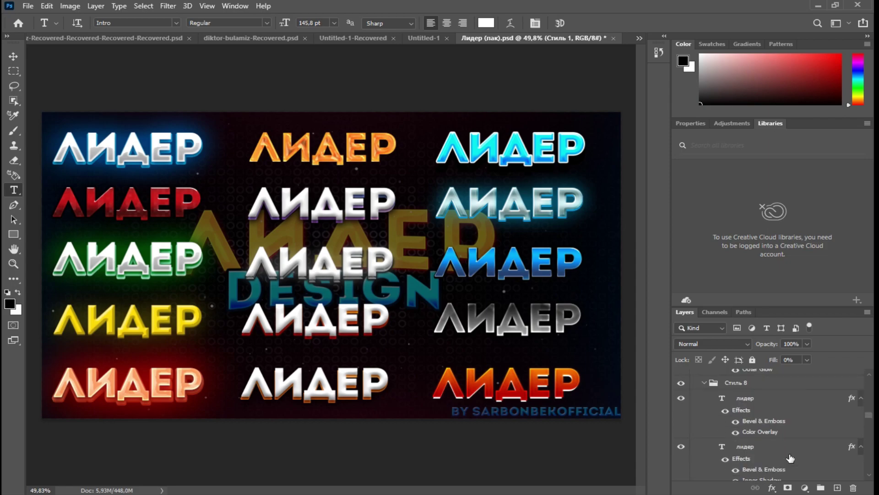
scroll(791, 455, down, 2)
scroll(790, 451, down, 2)
scroll(791, 447, down, 2)
scroll(792, 445, up, 5)
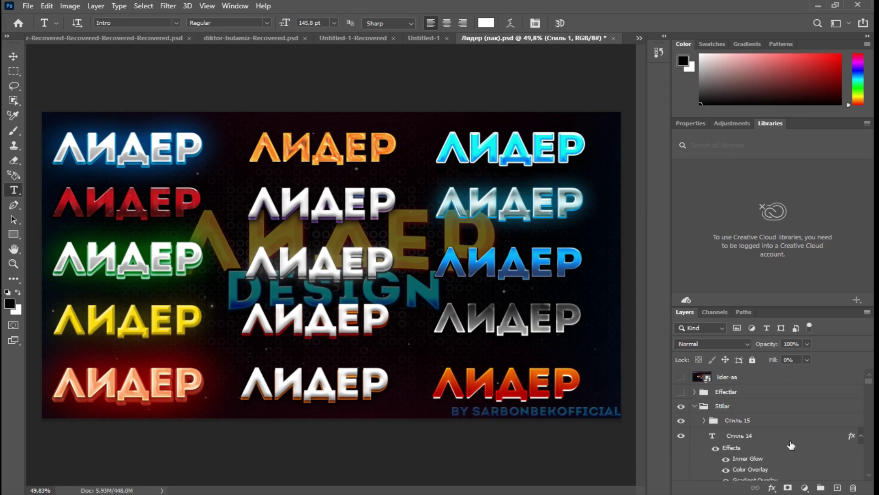
click(172, 162)
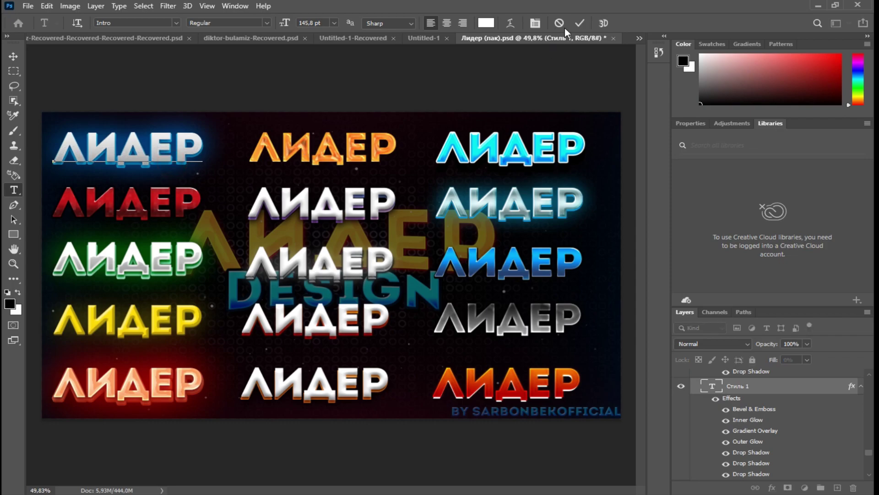
- Open the Стиль 1 layer style and check Bevel & Emboss, leaving it on
click(579, 23)
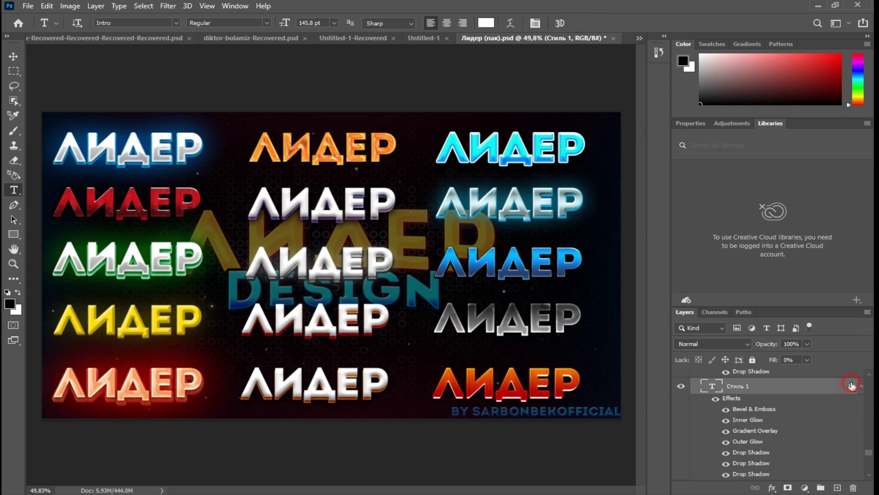
double_click(852, 386)
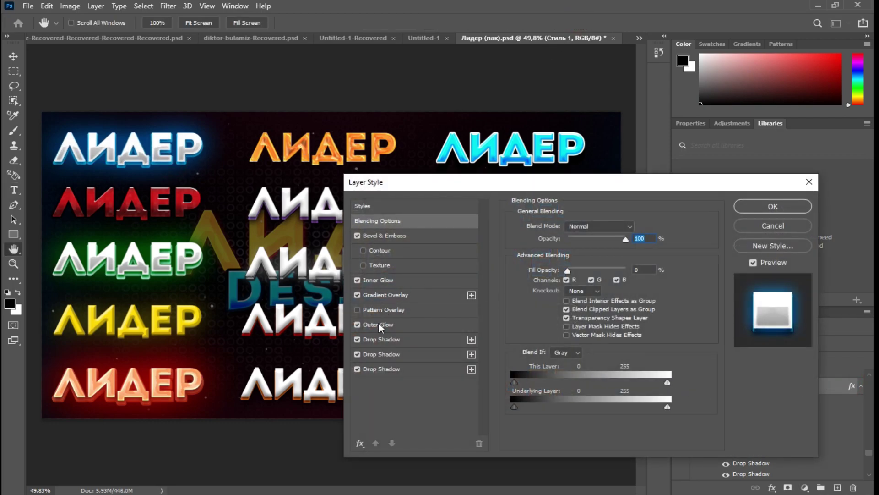
click(368, 238)
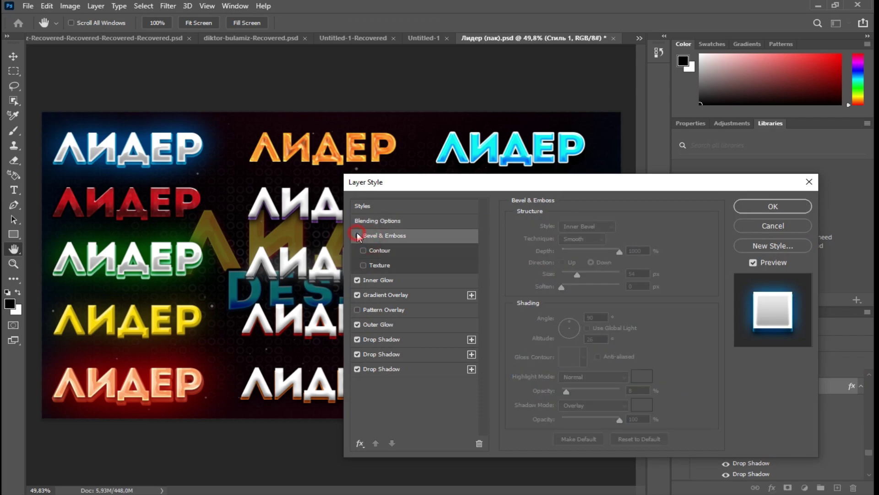
click(357, 235)
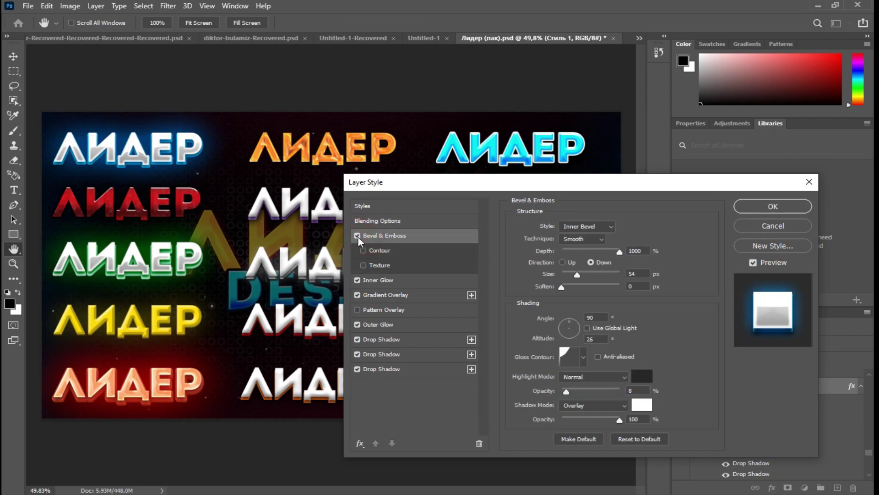
- Review the Inner Glow, Gradient Overlay and Outer Glow effects, keeping each enabled
click(372, 280)
click(357, 280)
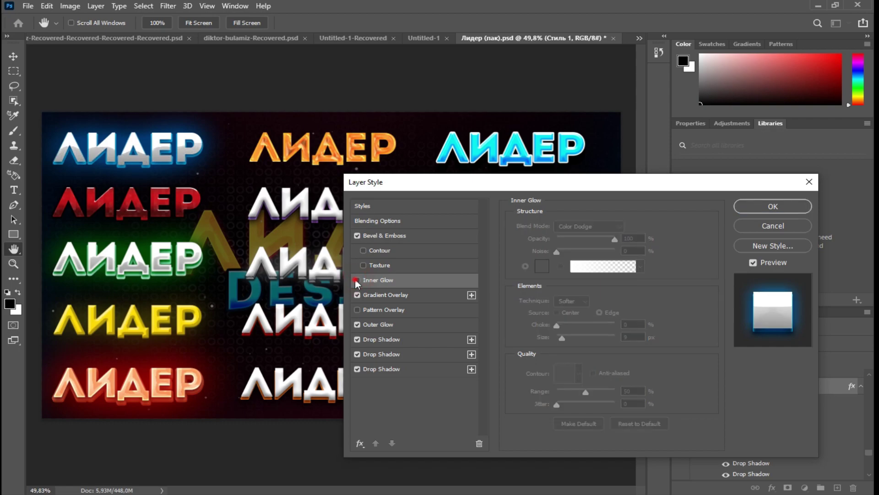
click(380, 298)
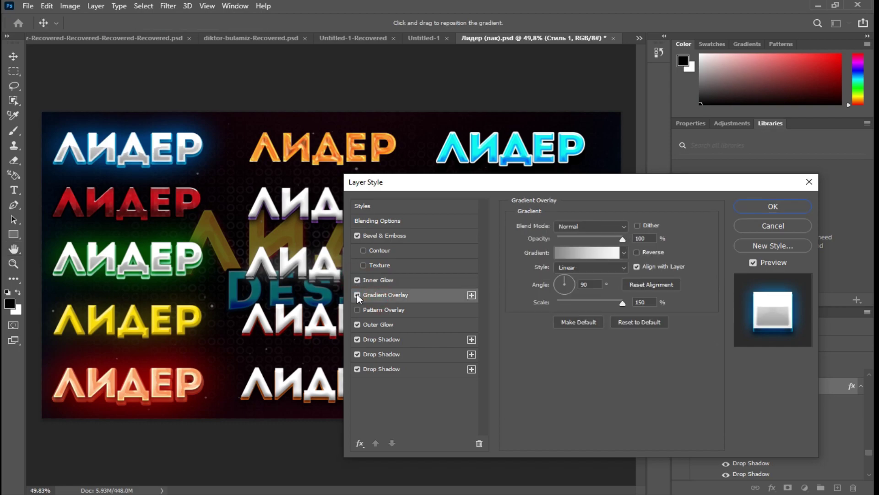
click(358, 294)
click(375, 325)
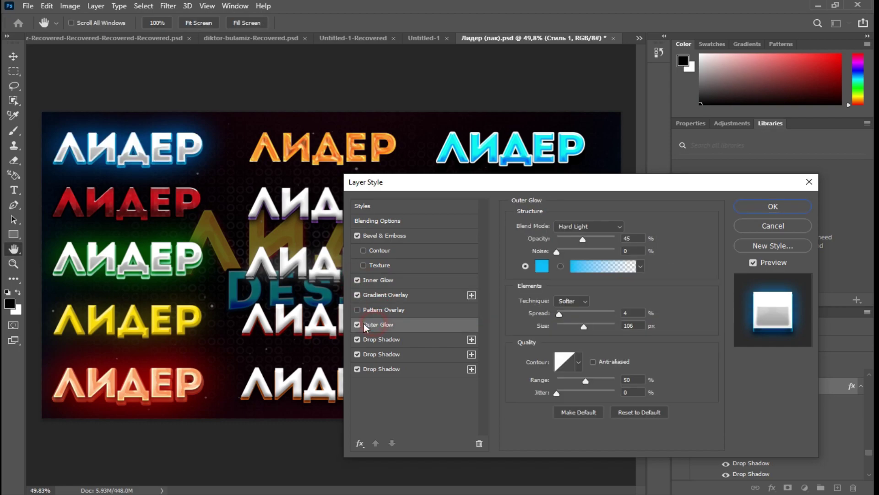
click(357, 324)
- Review all three Drop Shadow effects, keep them enabled, and apply the style
click(358, 339)
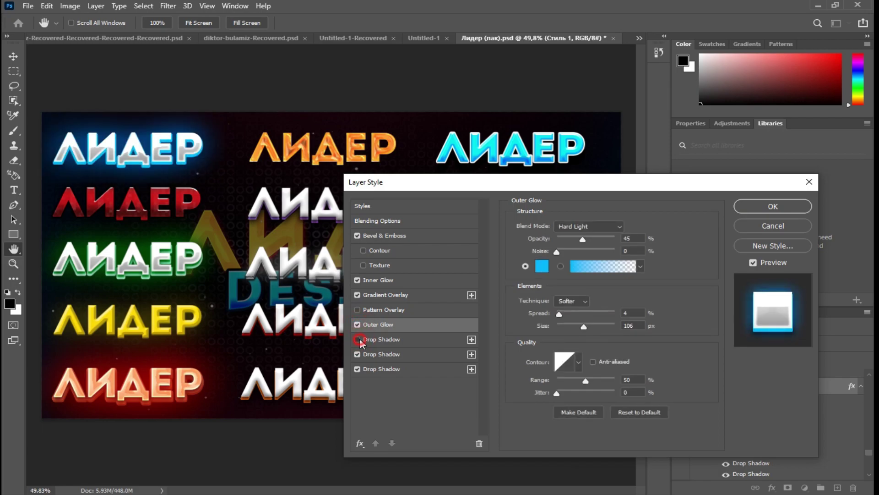
click(357, 354)
click(358, 369)
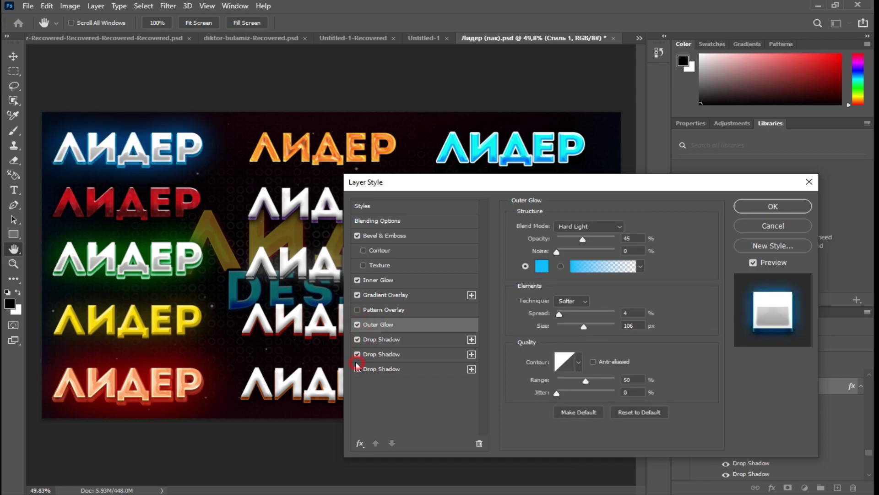
click(358, 369)
click(357, 369)
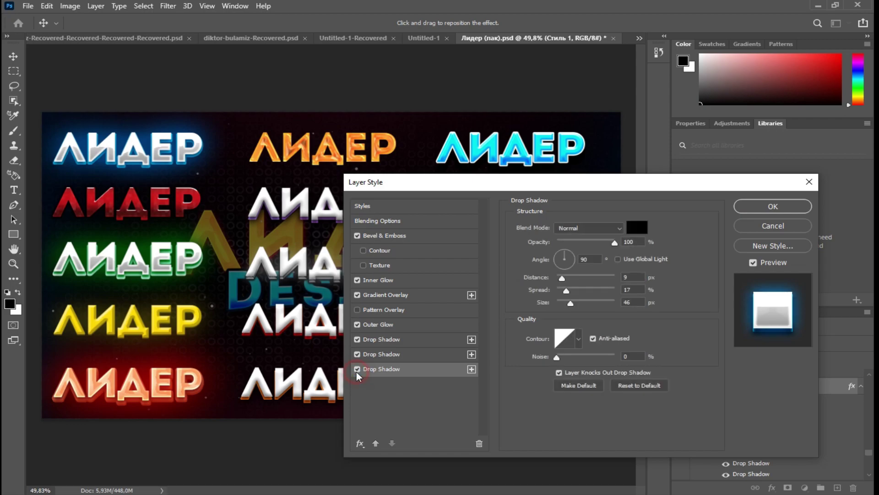
click(358, 369)
click(784, 207)
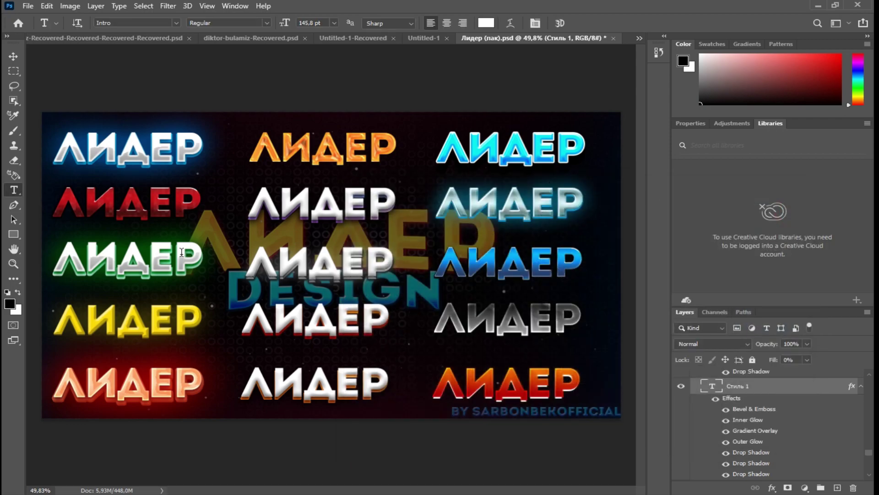
- Hide the Stillar group so the styled ЛИДЕР sample texts disappear
scroll(736, 447, up, 3)
scroll(733, 444, up, 3)
scroll(730, 442, up, 3)
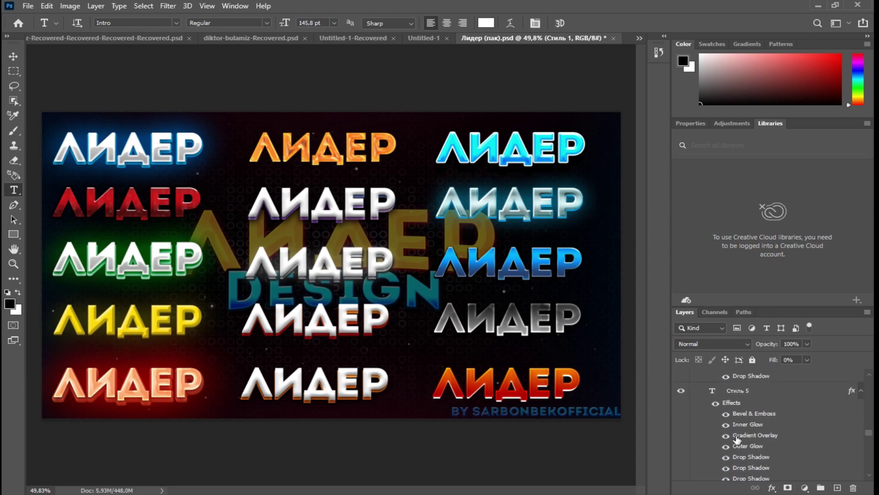
scroll(727, 440, up, 3)
scroll(726, 440, up, 3)
scroll(714, 440, up, 3)
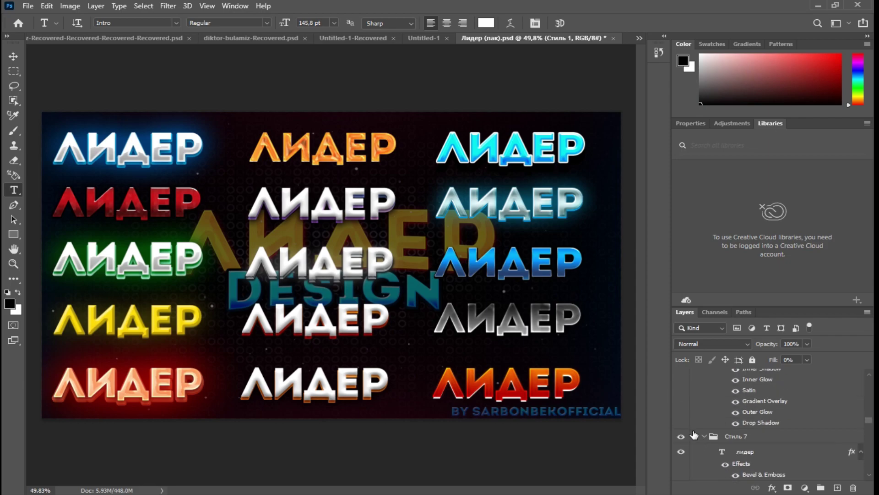
scroll(694, 434, up, 3)
scroll(695, 435, up, 3)
scroll(695, 434, up, 5)
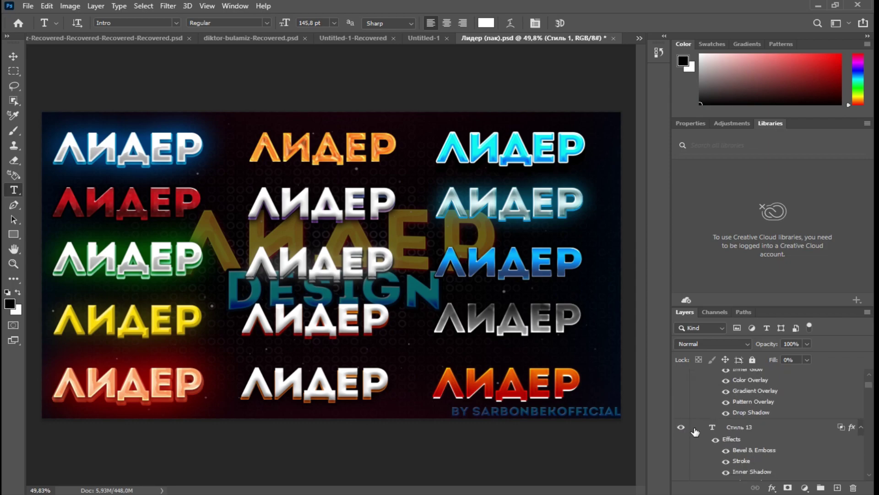
scroll(694, 433, up, 5)
click(681, 407)
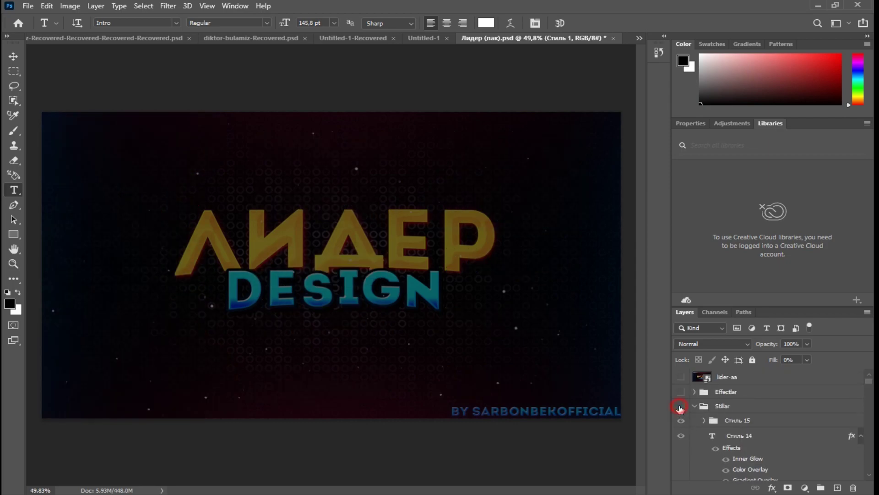
- Expand the Effectlar group to reveal its layers
click(695, 393)
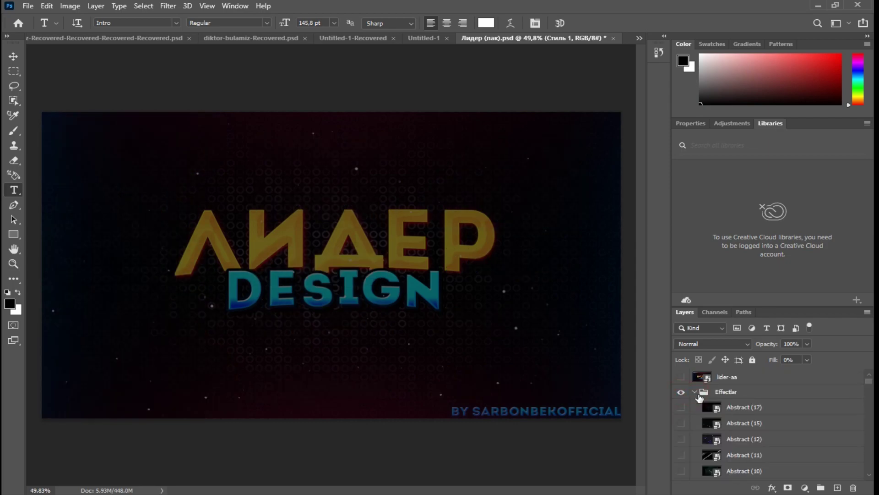
scroll(699, 412, down, 5)
scroll(699, 419, up, 3)
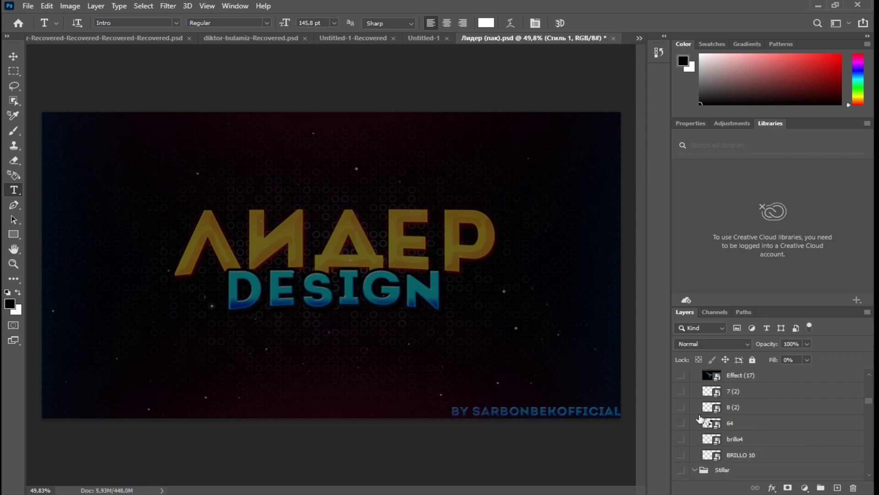
scroll(699, 418, up, 3)
scroll(699, 411, up, 2)
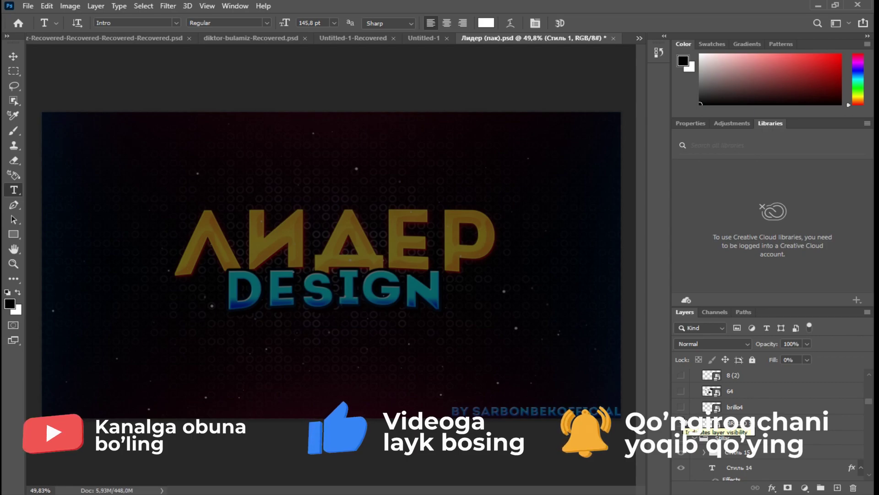
click(681, 423)
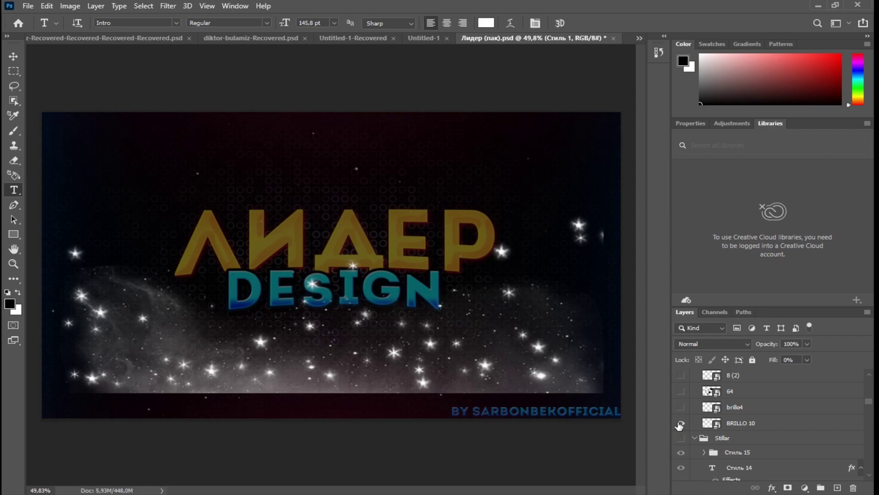
click(681, 423)
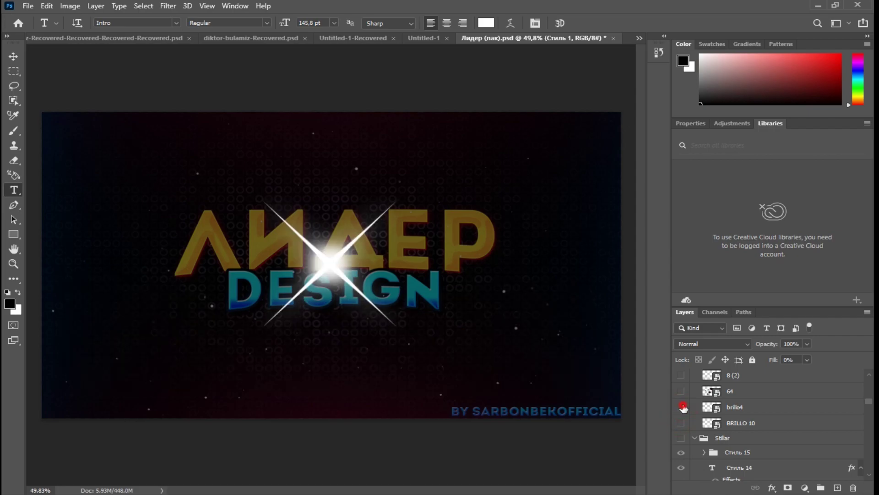
click(682, 406)
click(681, 391)
click(681, 374)
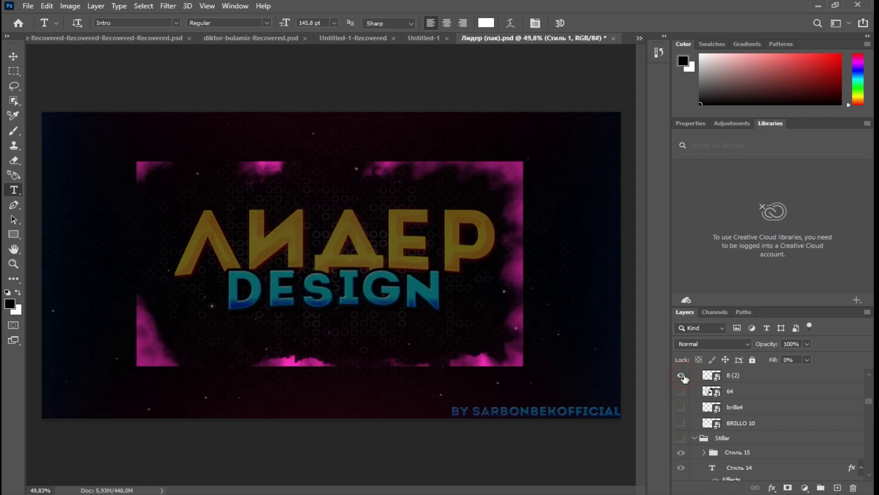
scroll(682, 389, up, 1)
click(681, 390)
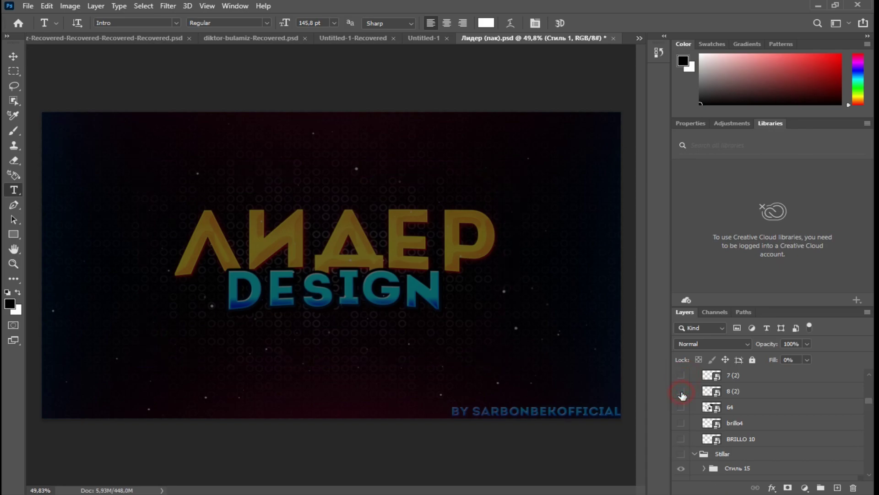
scroll(682, 393, up, 1)
click(681, 390)
scroll(681, 394, up, 1)
click(680, 391)
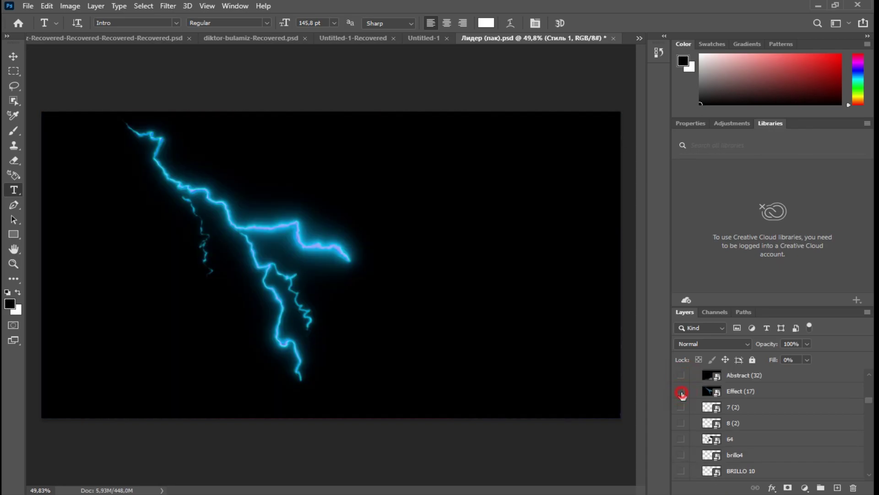
scroll(682, 395, up, 1)
click(681, 391)
scroll(681, 395, up, 1)
click(681, 391)
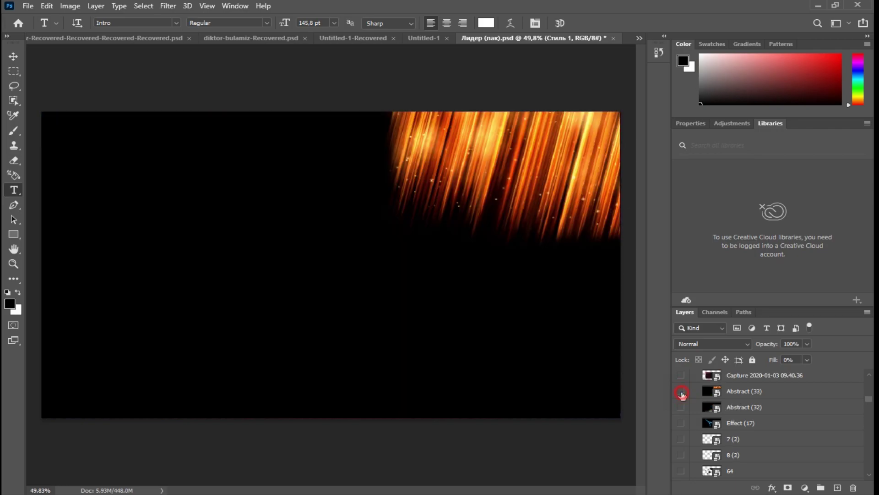
click(681, 405)
click(680, 405)
click(680, 374)
click(681, 374)
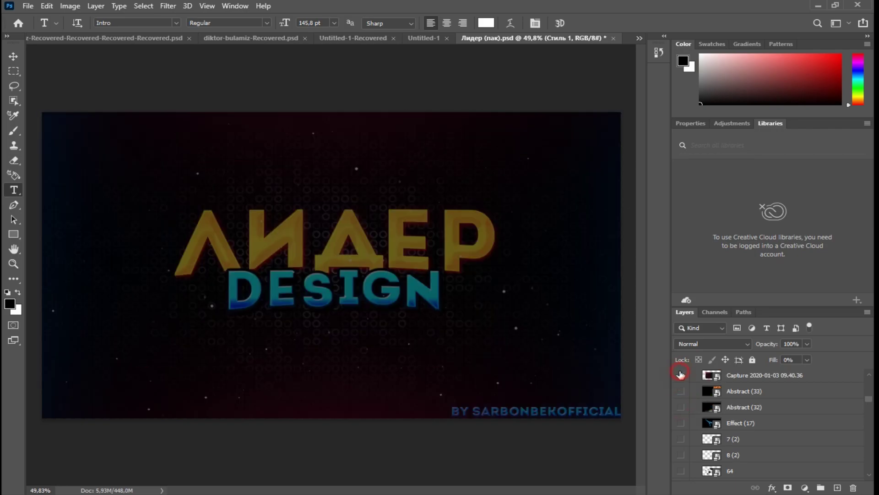
scroll(680, 385, up, 1)
click(680, 391)
click(681, 375)
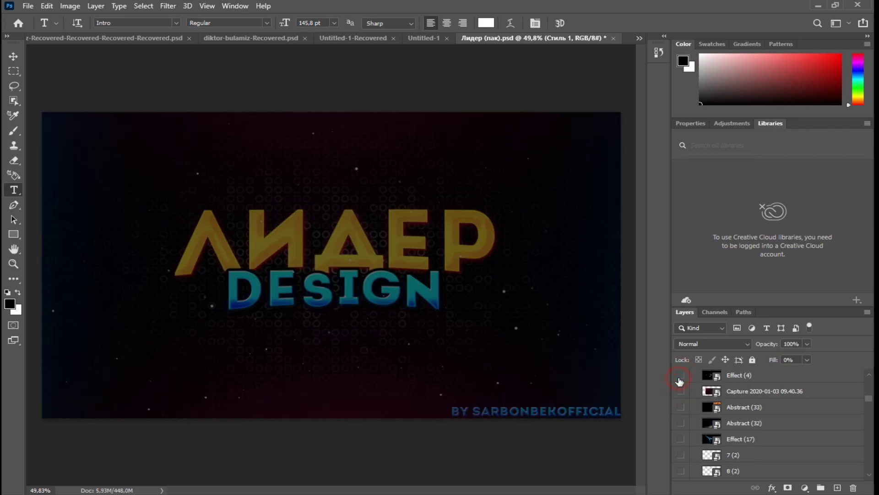
scroll(680, 382, up, 1)
click(681, 376)
click(680, 375)
scroll(680, 381, up, 1)
click(680, 378)
click(681, 378)
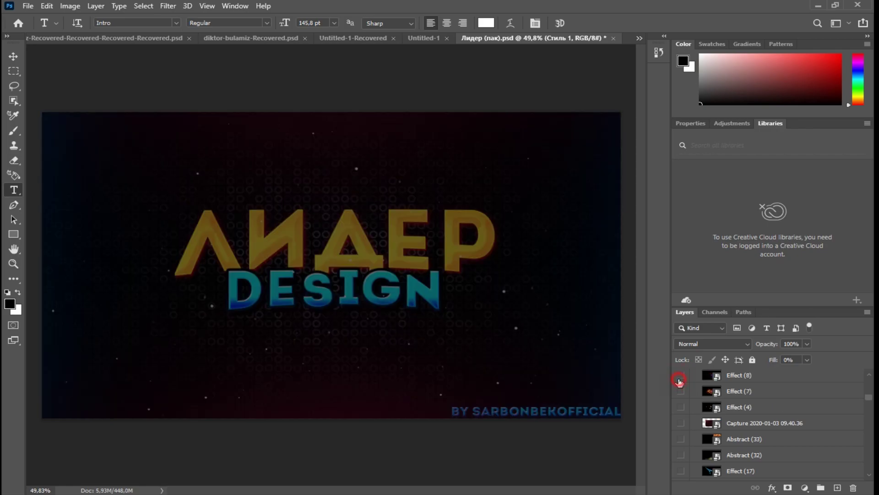
scroll(680, 380, up, 1)
click(681, 378)
scroll(680, 380, up, 1)
click(681, 378)
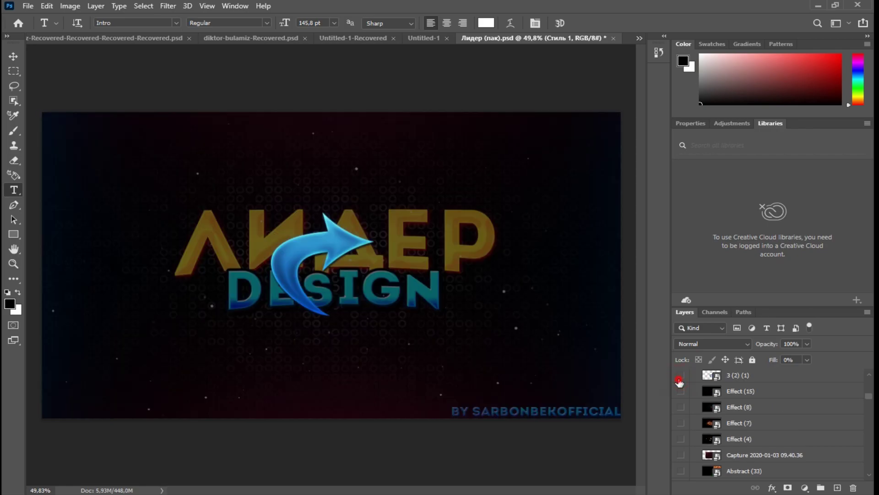
scroll(680, 381, up, 1)
click(681, 378)
scroll(680, 382, up, 1)
click(679, 379)
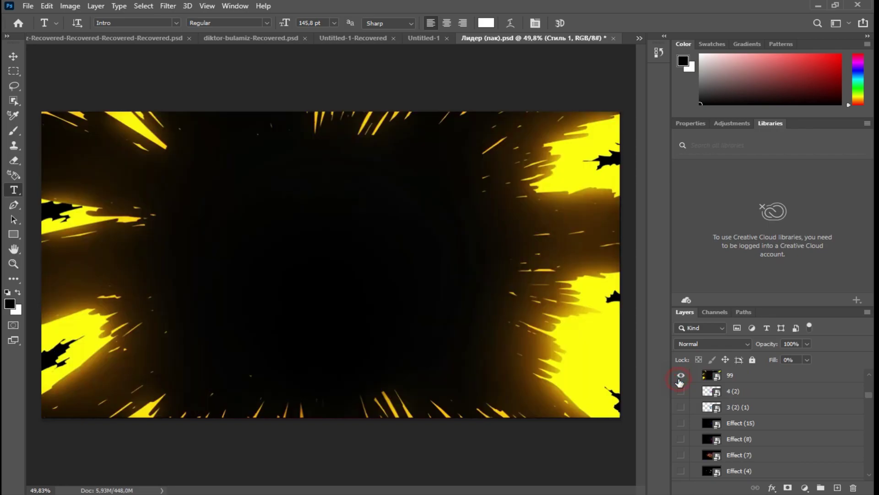
scroll(680, 383, up, 1)
click(680, 379)
scroll(679, 382, up, 1)
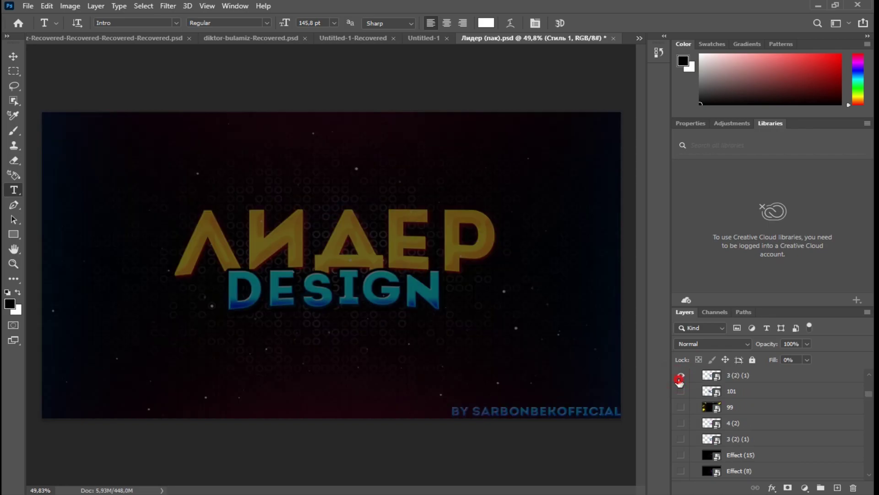
click(679, 379)
click(680, 380)
scroll(680, 382, up, 1)
click(679, 379)
click(679, 379)
scroll(680, 381, up, 1)
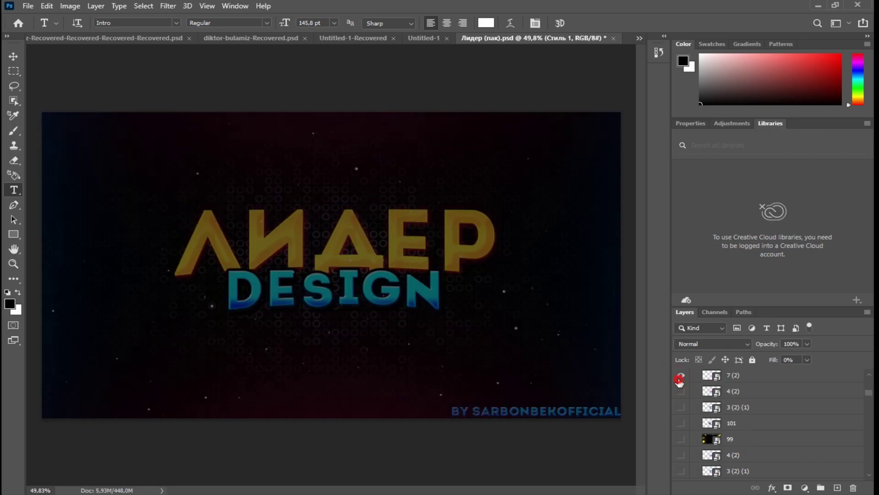
click(679, 379)
click(679, 379)
scroll(680, 381, up, 2)
click(680, 379)
click(680, 379)
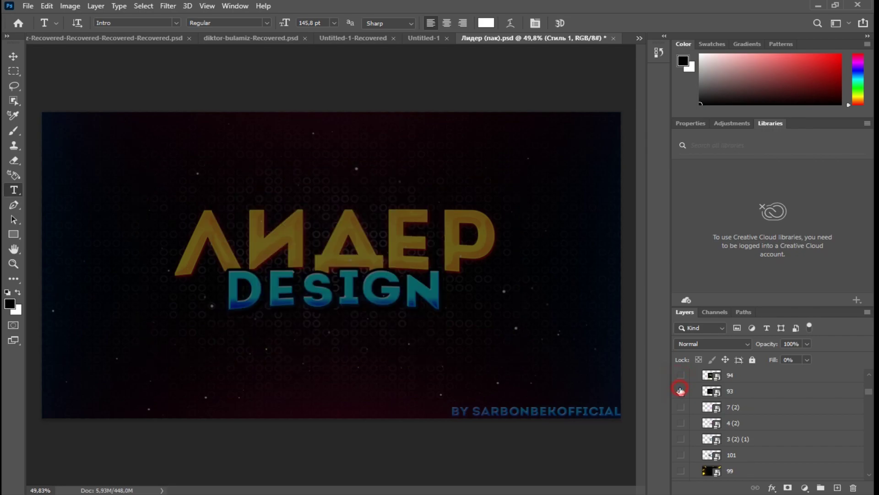
click(680, 390)
click(680, 389)
scroll(681, 389, up, 1)
click(681, 389)
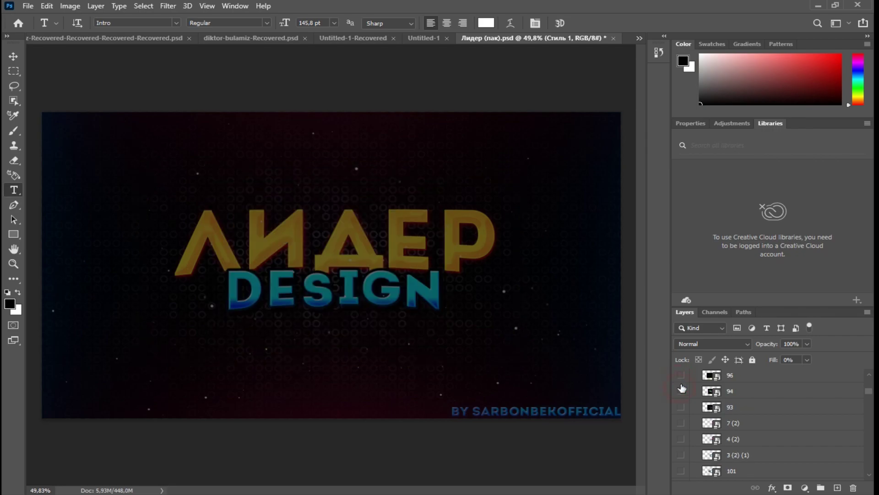
click(682, 375)
scroll(681, 377, up, 1)
click(682, 377)
click(682, 379)
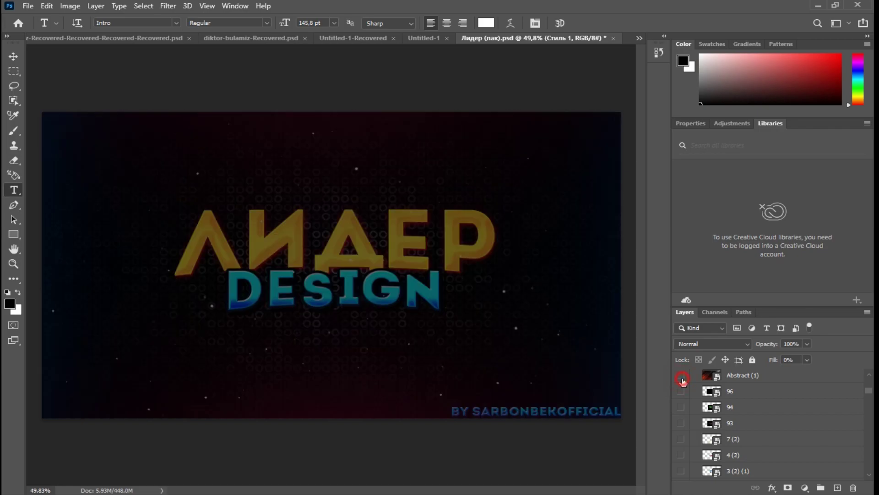
scroll(682, 378, up, 1)
click(681, 376)
scroll(681, 377, up, 1)
click(682, 376)
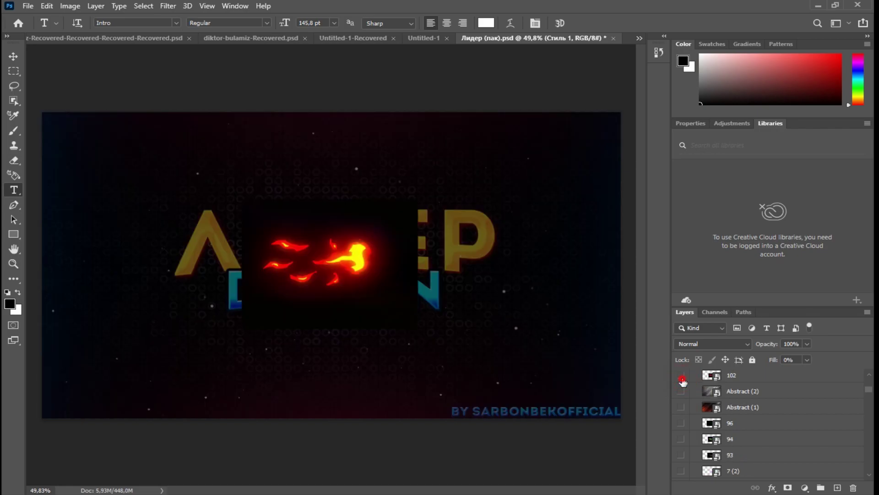
scroll(682, 378, up, 1)
click(682, 377)
scroll(682, 378, up, 1)
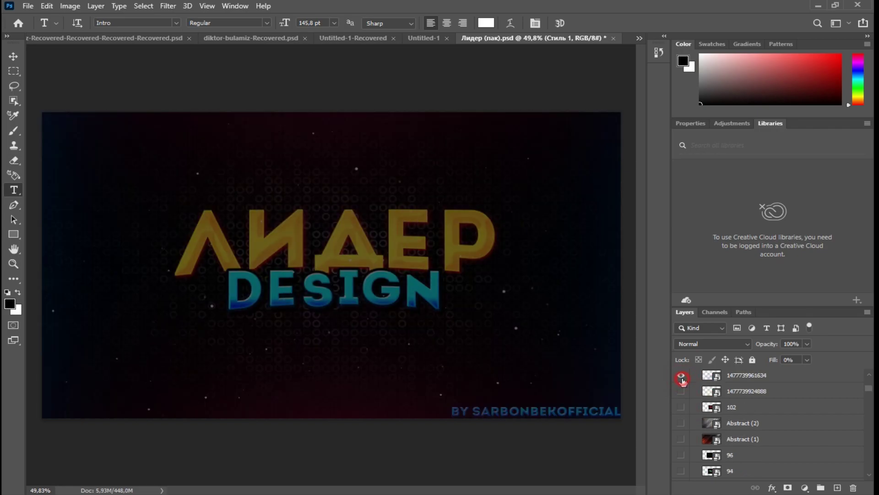
click(682, 377)
scroll(682, 378, up, 1)
click(681, 377)
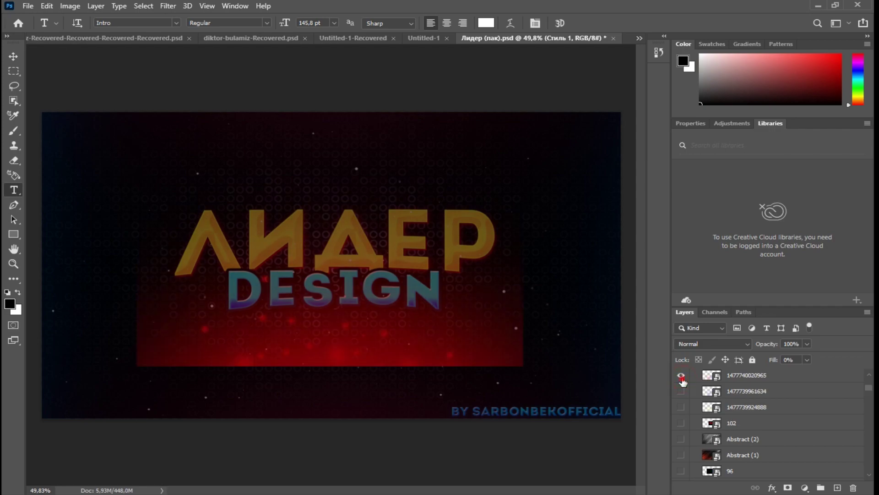
scroll(683, 379, up, 1)
click(682, 376)
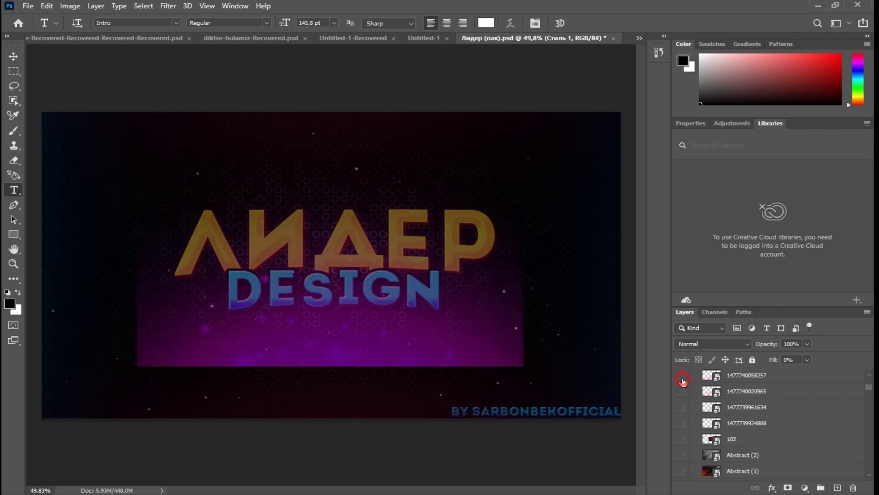
click(682, 377)
scroll(682, 378, up, 1)
click(681, 377)
scroll(682, 379, up, 1)
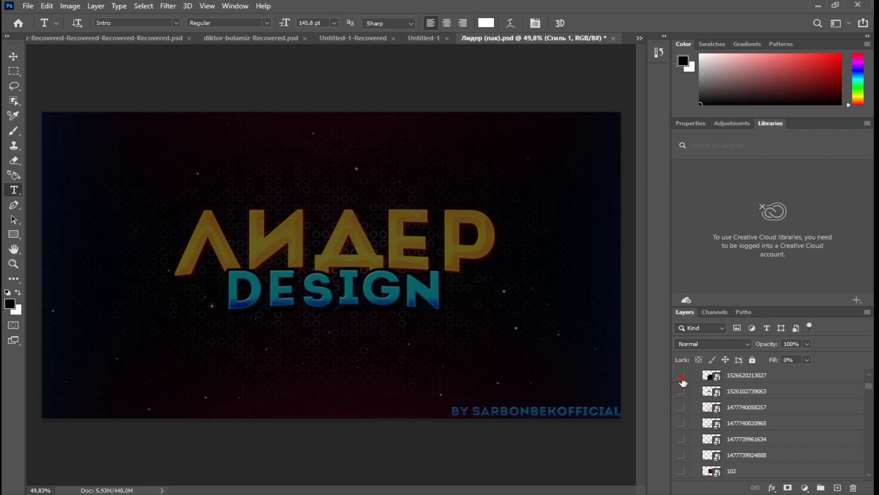
click(682, 377)
scroll(683, 378, up, 1)
click(682, 377)
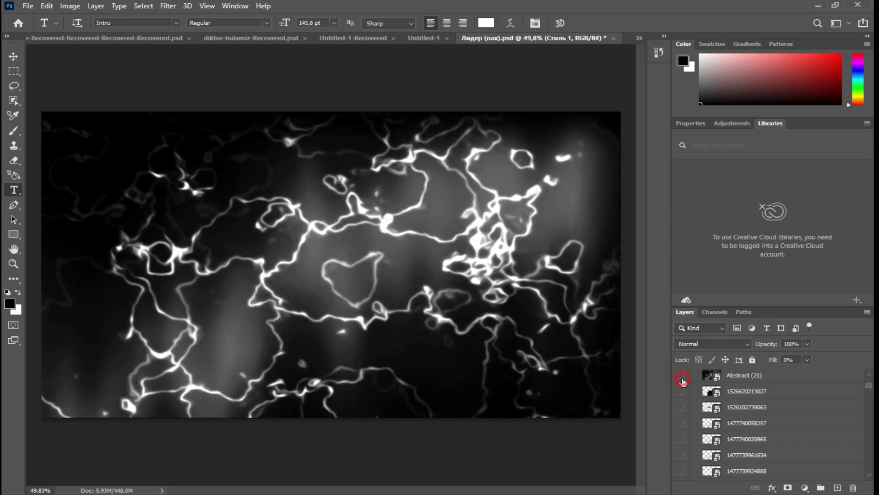
click(682, 376)
click(682, 377)
scroll(682, 378, up, 1)
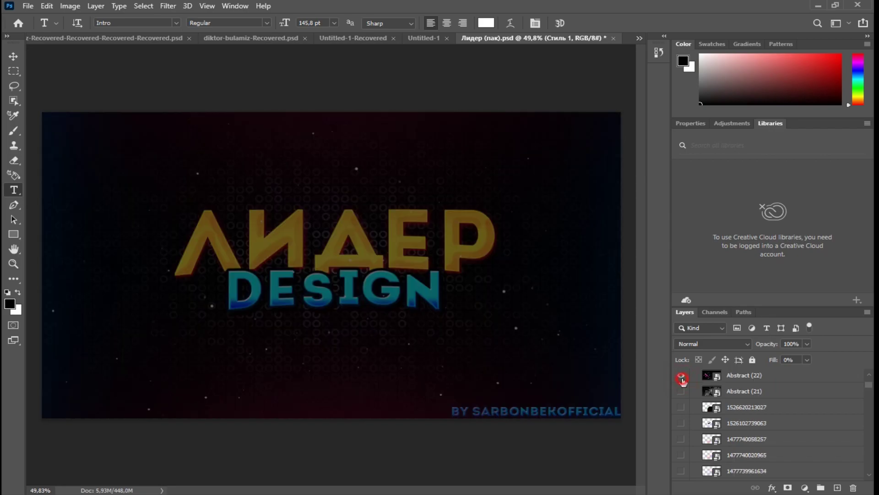
scroll(682, 379, up, 1)
click(681, 377)
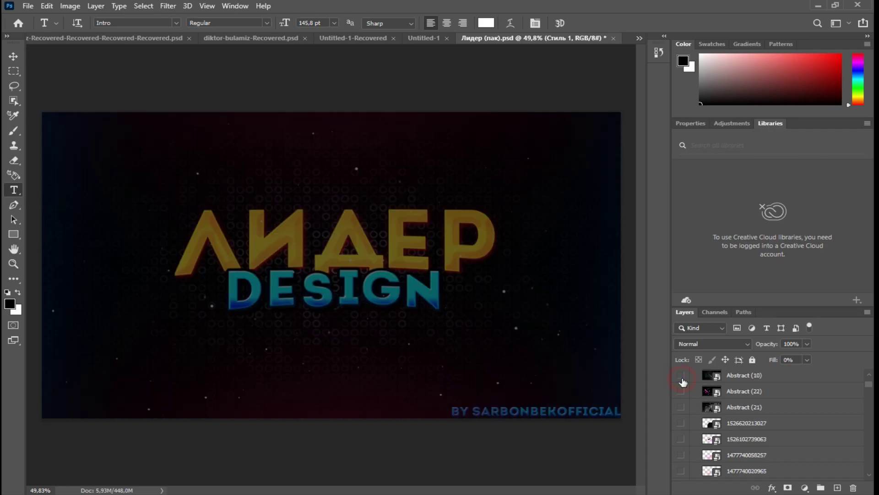
scroll(683, 381, up, 1)
click(682, 376)
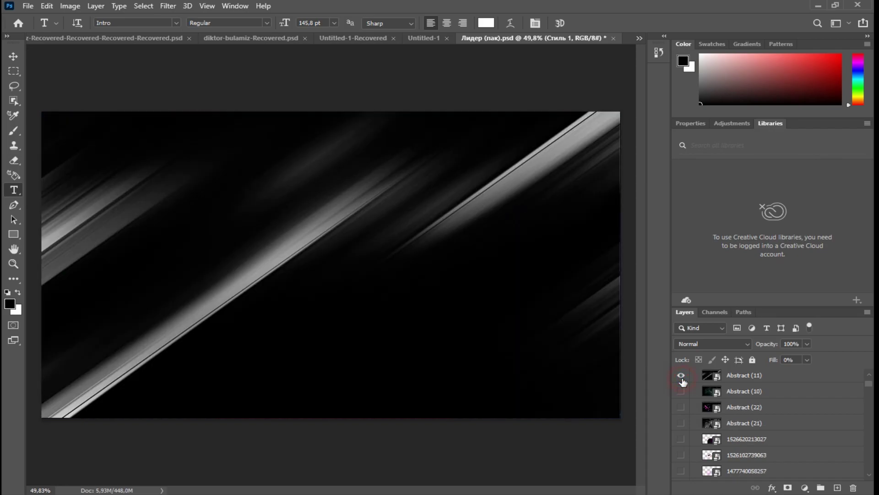
click(682, 377)
click(682, 377)
scroll(682, 378, up, 1)
click(682, 376)
scroll(683, 381, up, 1)
click(682, 376)
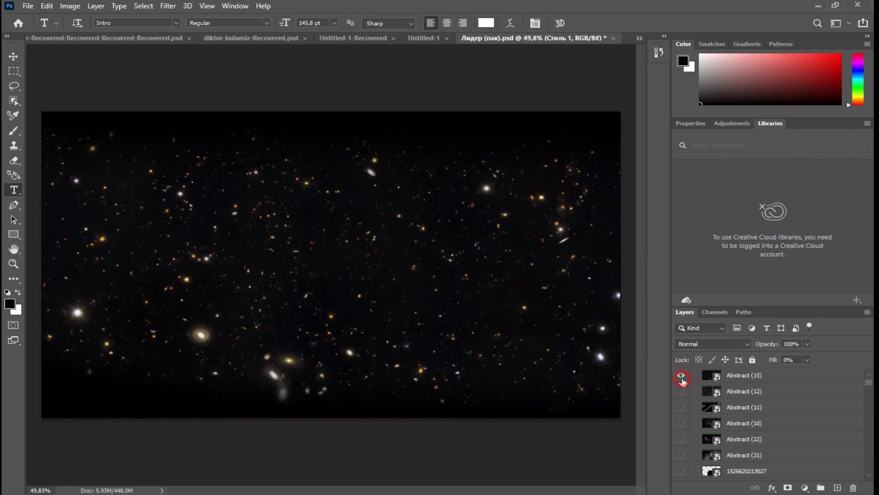
scroll(683, 381, up, 1)
click(682, 377)
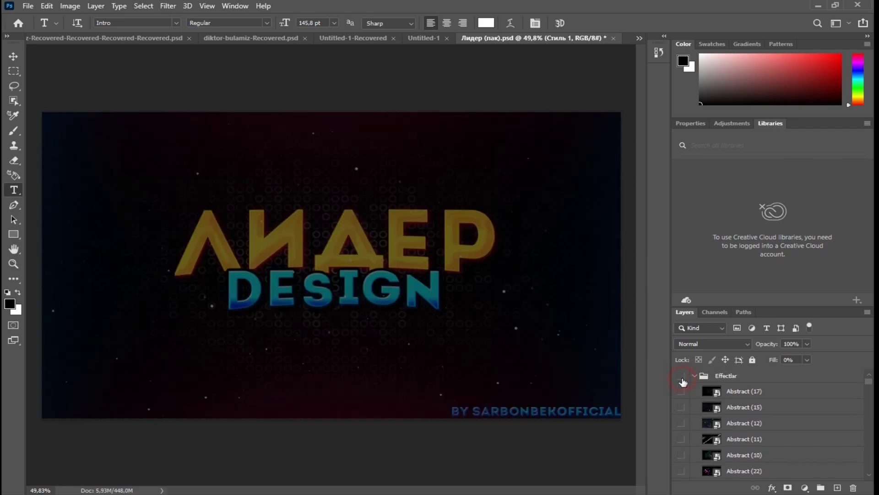
scroll(681, 411, down, 5)
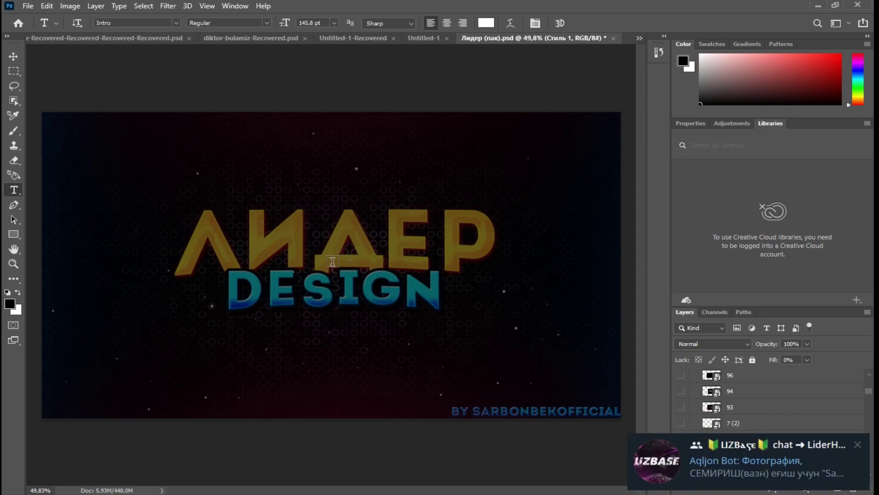
click(14, 263)
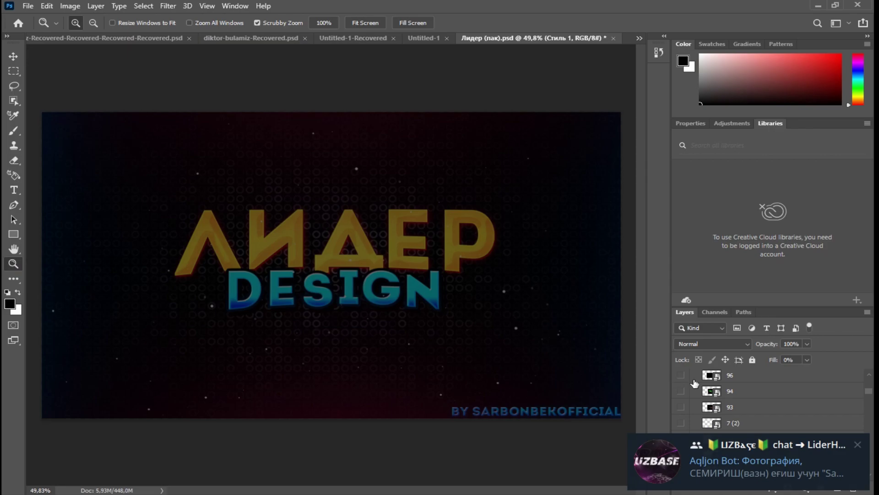
click(433, 41)
drag(434, 311, 403, 311)
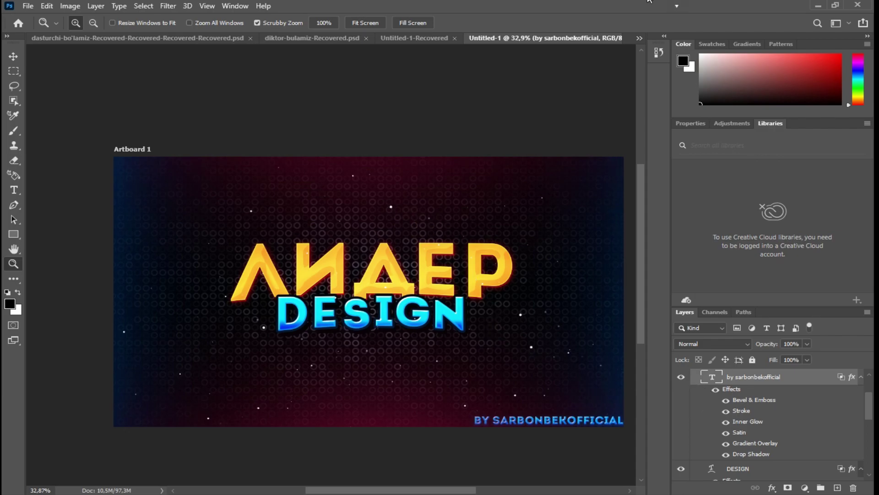
click(640, 38)
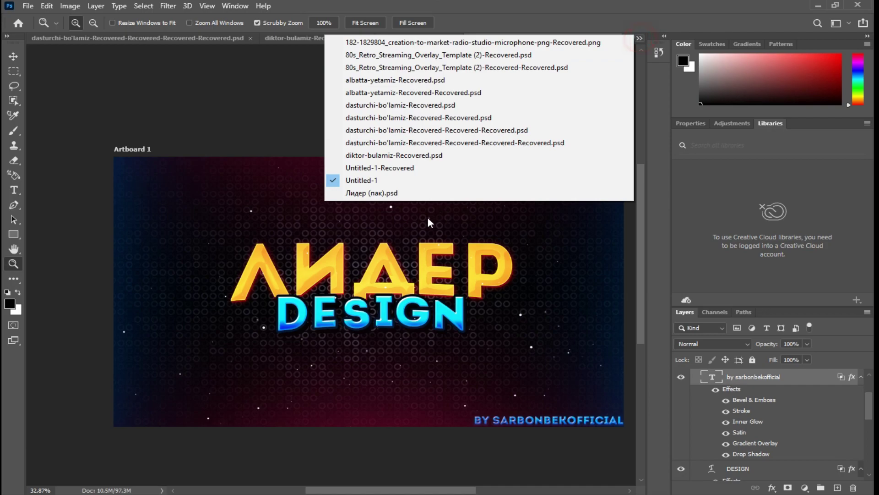
click(403, 192)
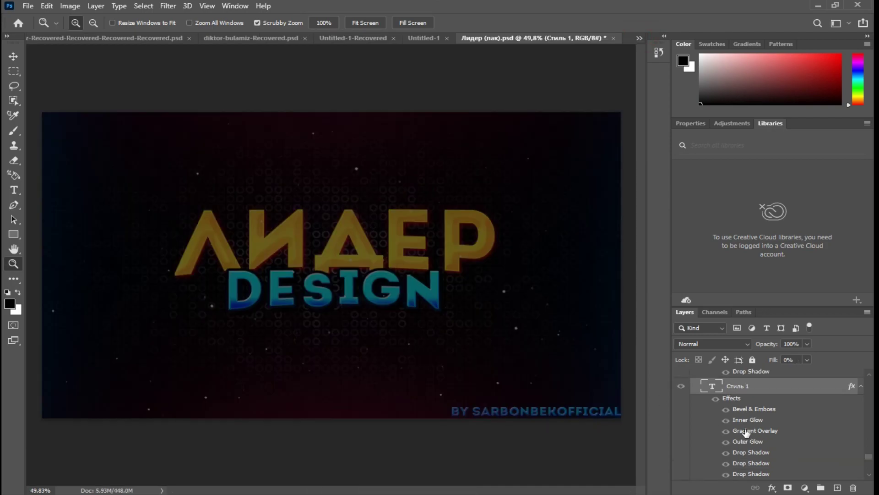
scroll(737, 428, up, 3)
scroll(728, 425, up, 2)
scroll(722, 422, up, 2)
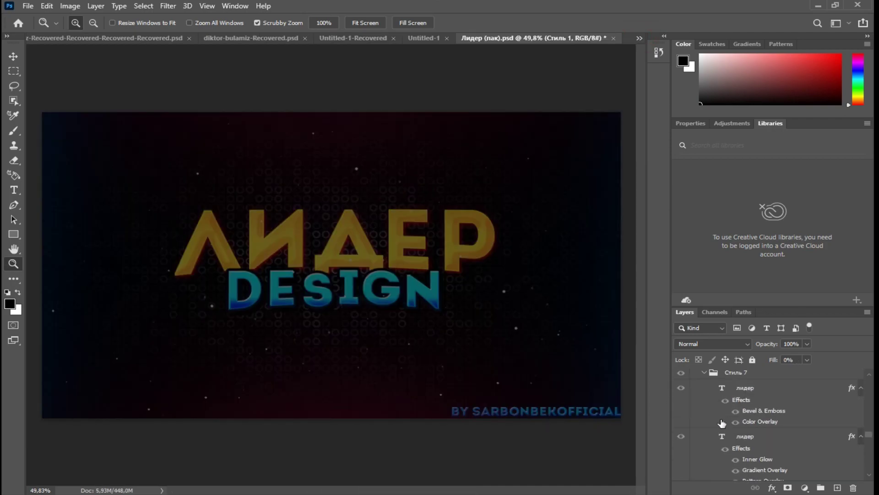
scroll(722, 422, up, 2)
scroll(722, 422, up, 2)
scroll(722, 423, up, 2)
scroll(722, 423, up, 2)
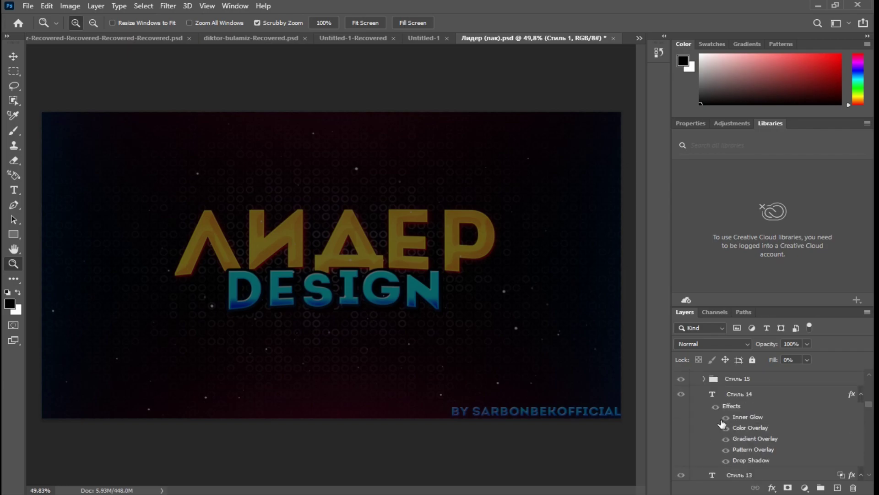
scroll(723, 423, up, 3)
scroll(708, 430, down, 2)
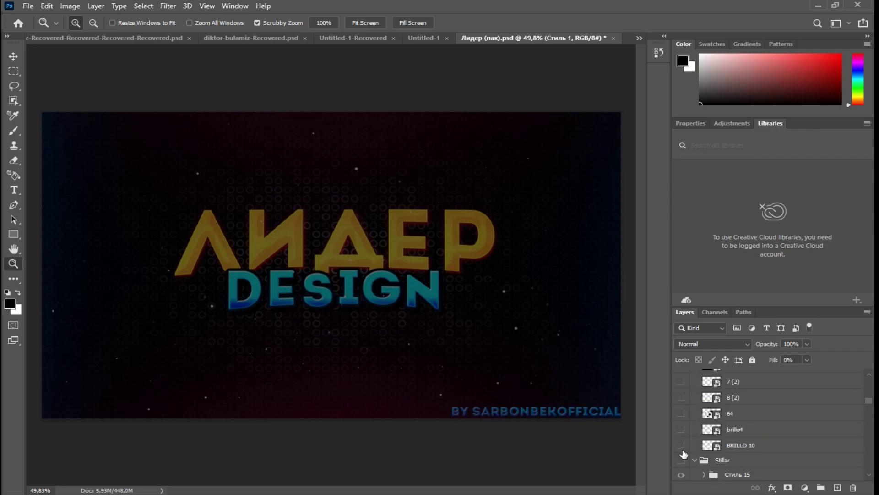
- Show the BRILLO 10 sparkle layer and drag a copy onto the Untitled-1 canvas
click(681, 445)
click(724, 448)
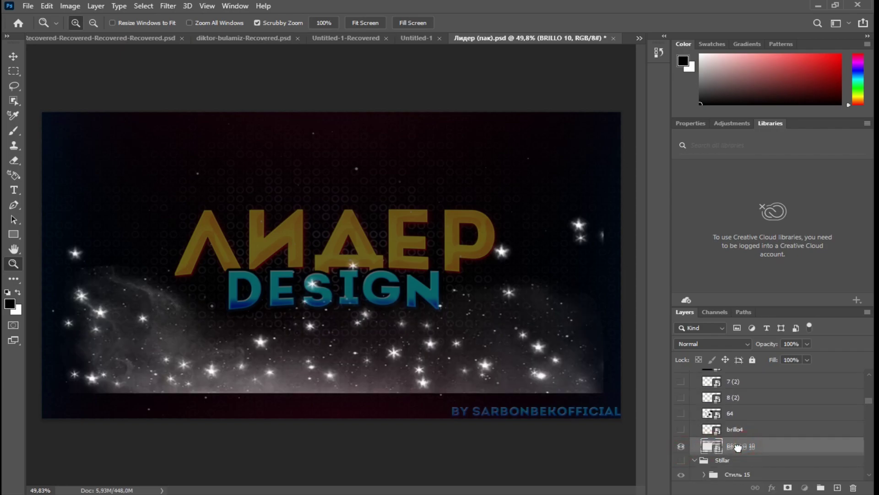
mouse_move(748, 447)
mouse_down()
mouse_move(570, 403)
mouse_move(421, 42)
mouse_move(318, 281)
mouse_up()
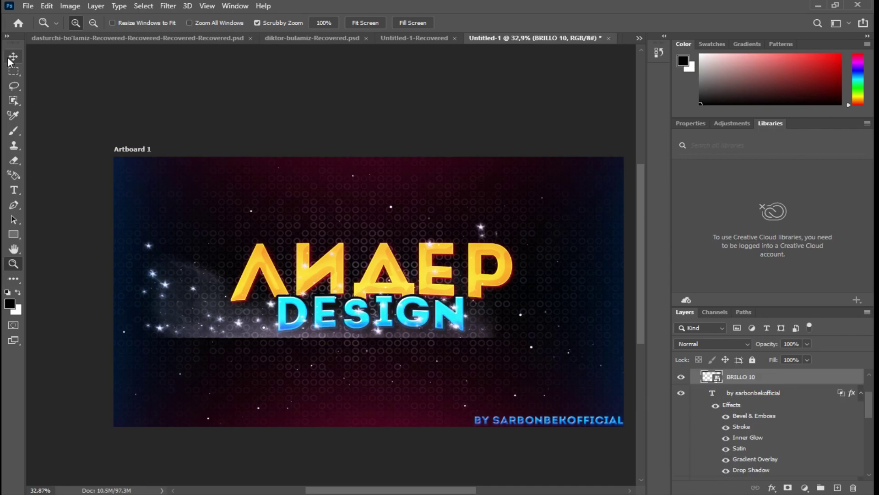
- Free-transform BRILLO 10 to about 113.31% and commit the resize
key(v)
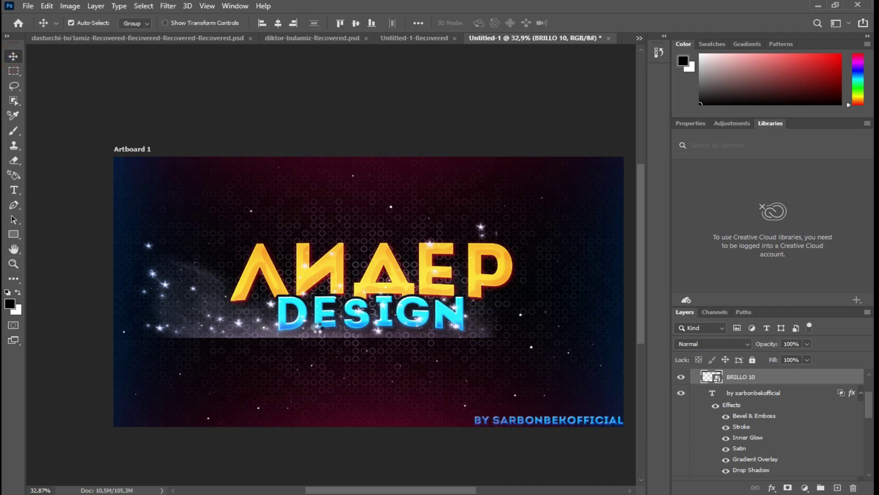
key(ctrl+t)
drag(428, 220, 471, 253)
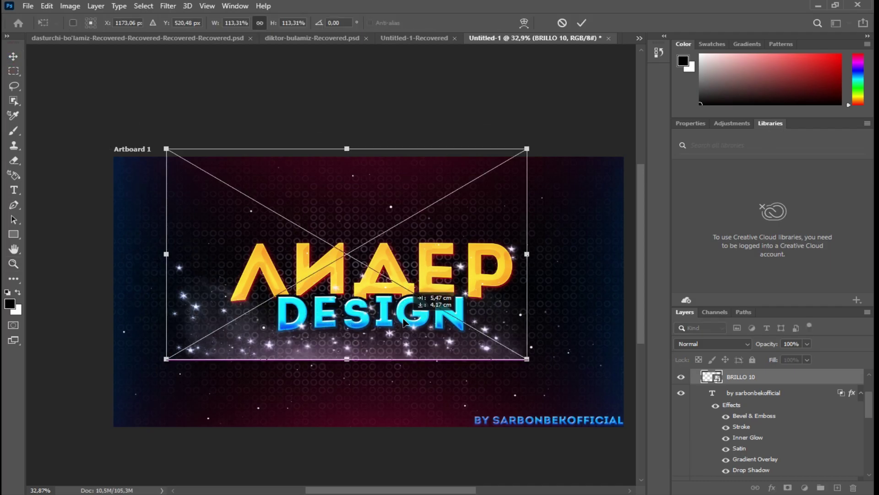
click(583, 24)
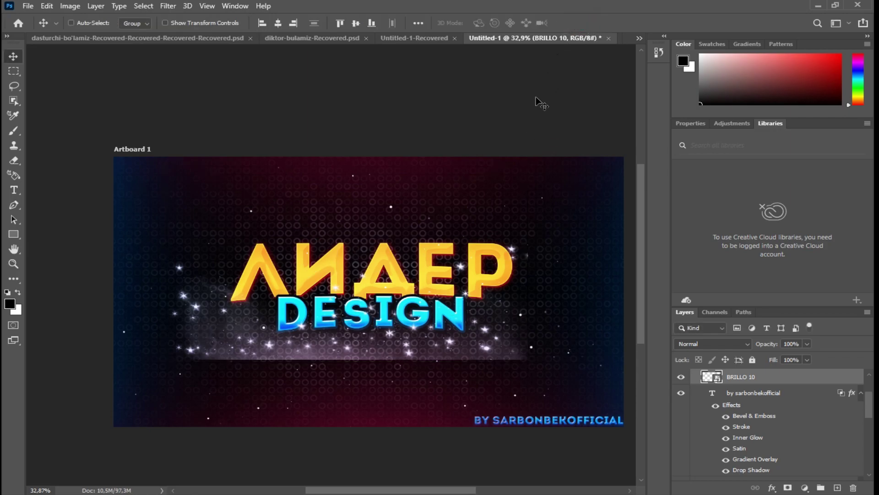